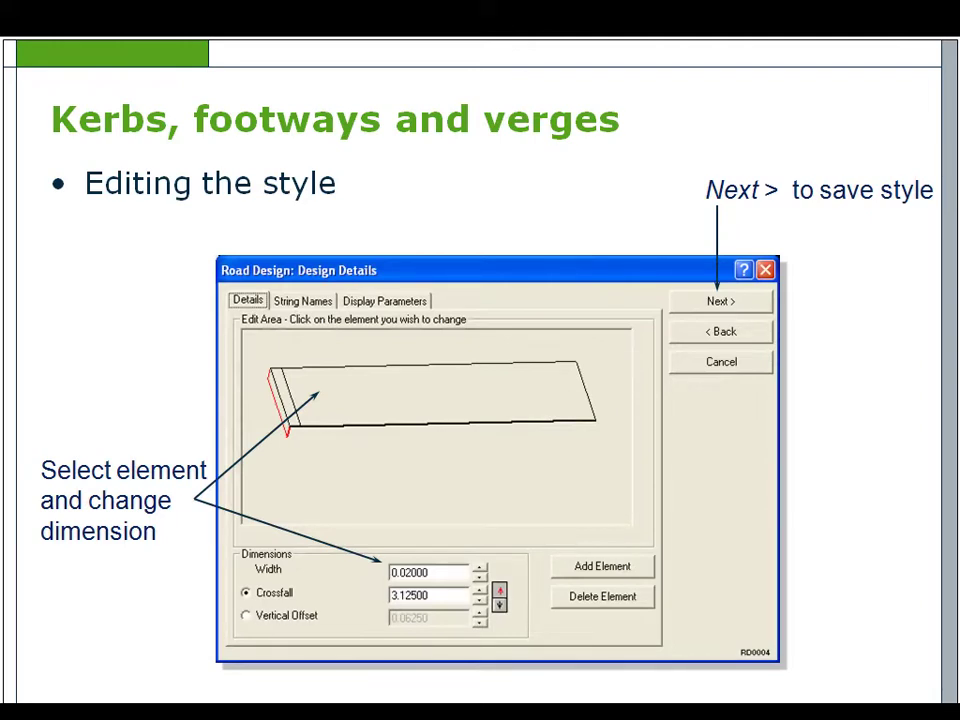
# - Exit the slideshow and start MX's Kerbs, Verges and Footways tool on the junction drawing
pyautogui.press('Right')
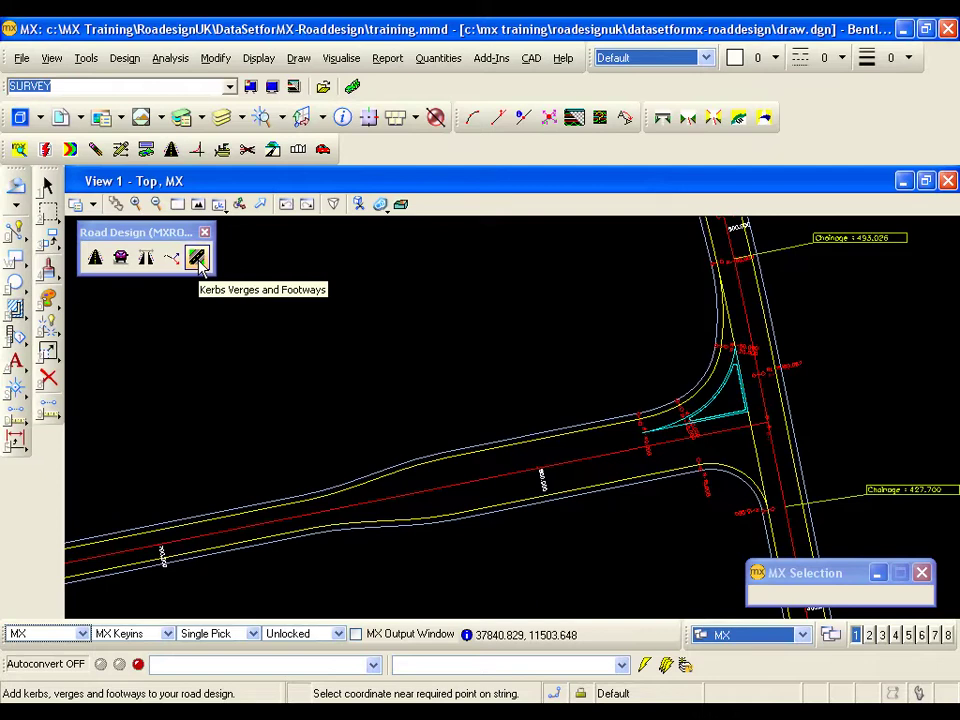
pyautogui.click(198, 259)
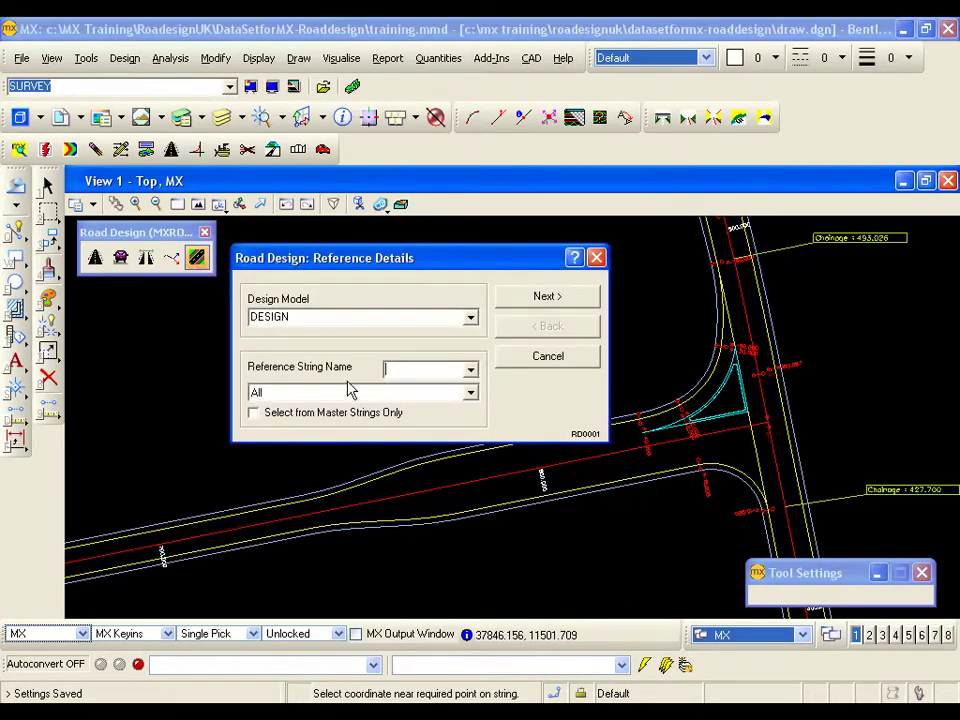
# - Pick the road shoulder, set ES20 as the reference string, and continue to the Road Profile list
pyautogui.click(387, 468)
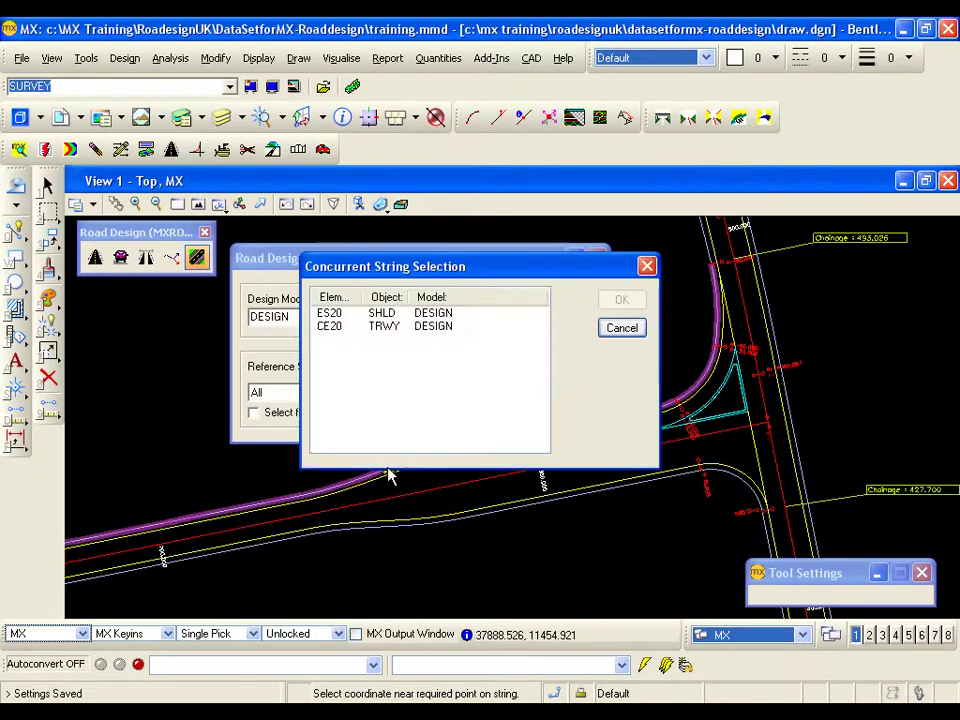
pyautogui.click(330, 327)
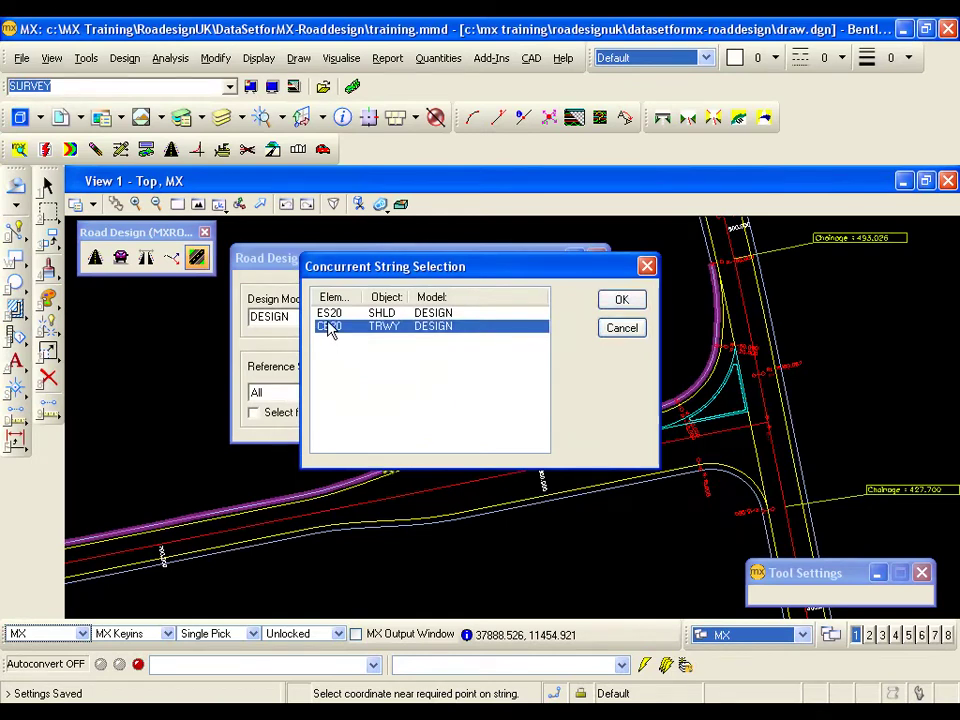
pyautogui.click(470, 314)
pyautogui.click(628, 302)
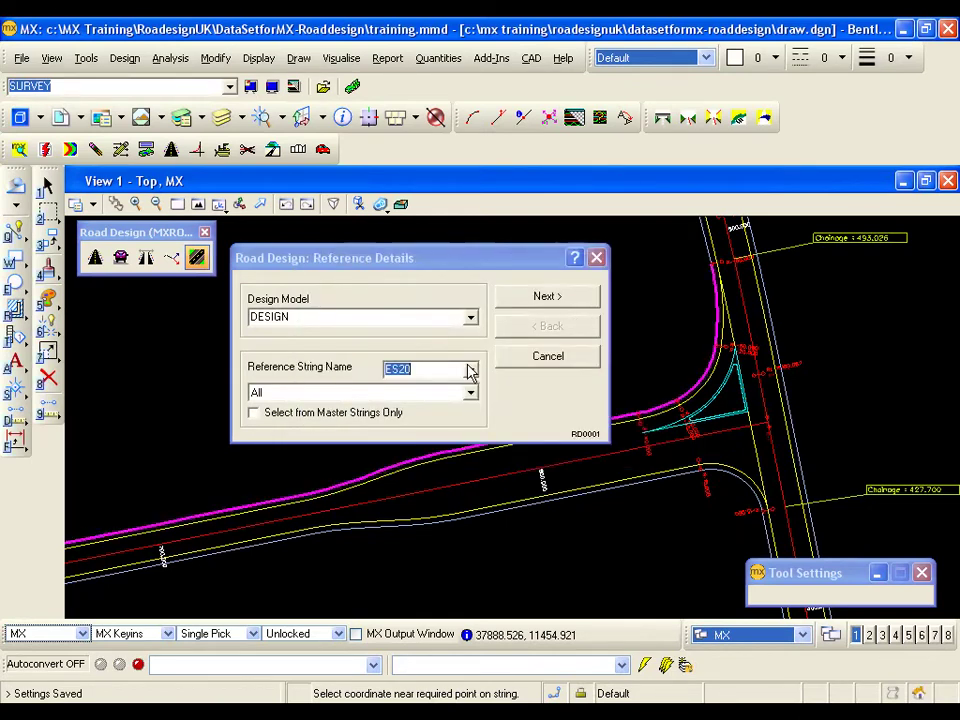
pyautogui.click(545, 300)
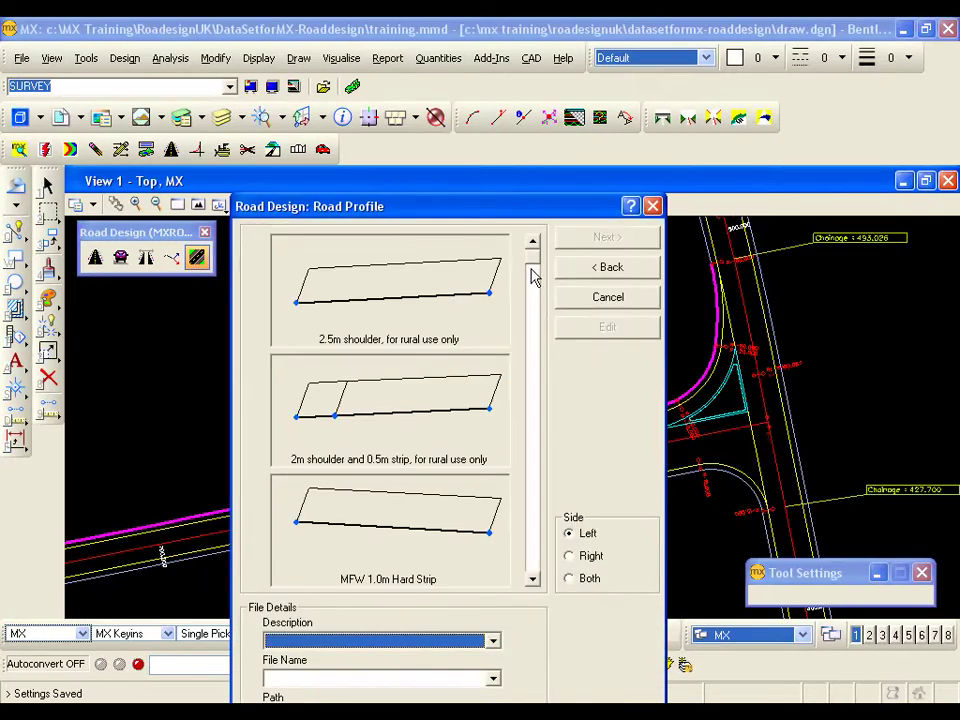
# - Select the 'MFW Kerb and 1.8m Footway' profile and open it for editing
pyautogui.scroll(-2, 533, 300)
pyautogui.moveTo(533, 300); pyautogui.dragTo(529, 428)
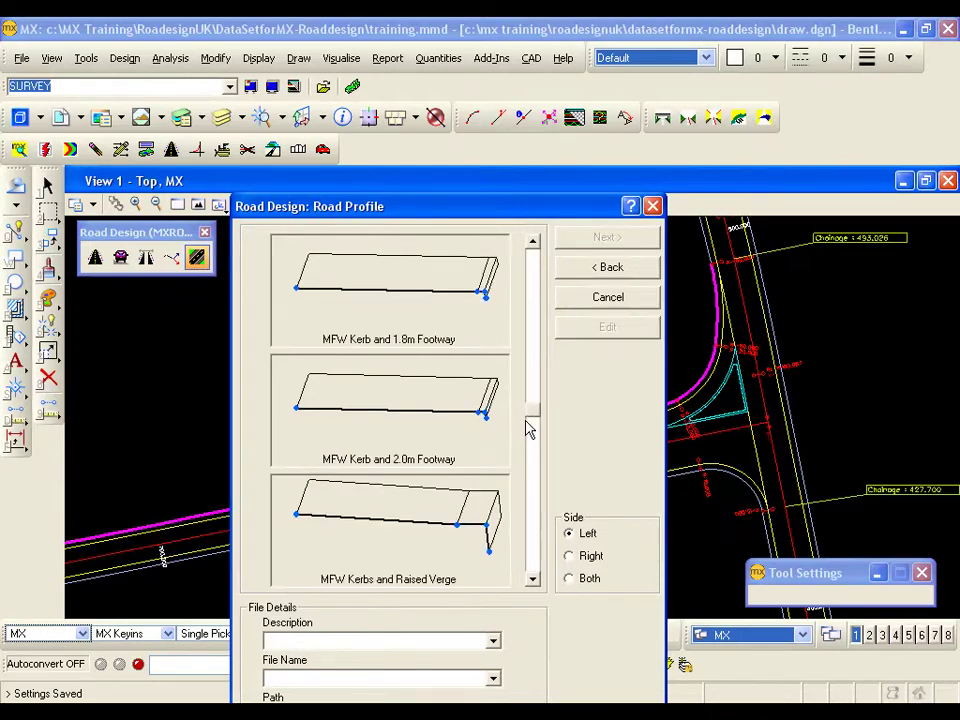
pyautogui.click(428, 285)
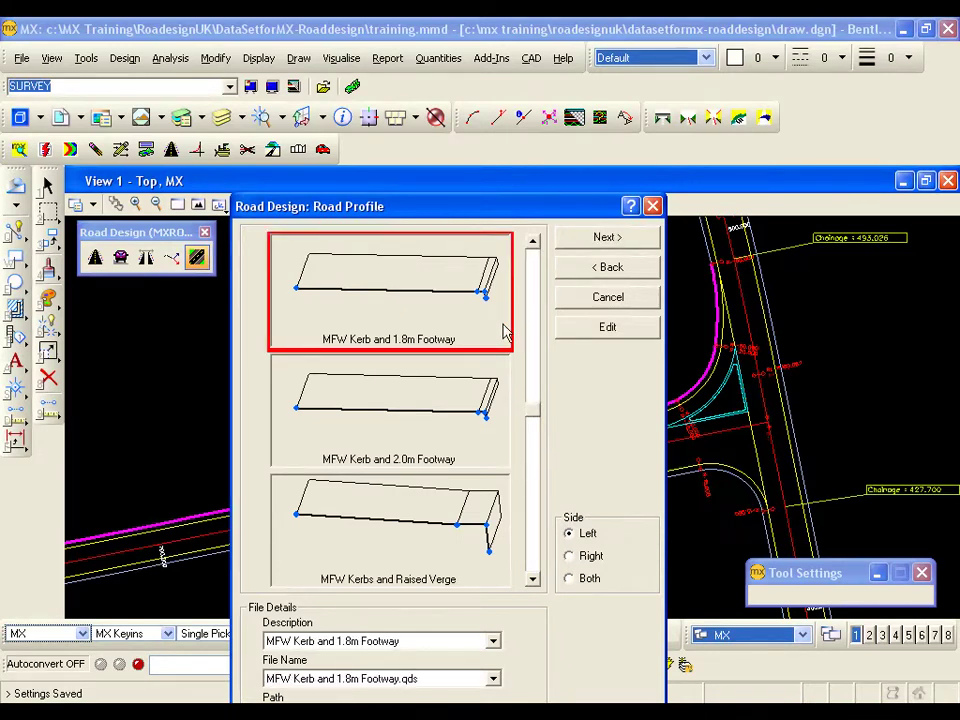
pyautogui.click(605, 332)
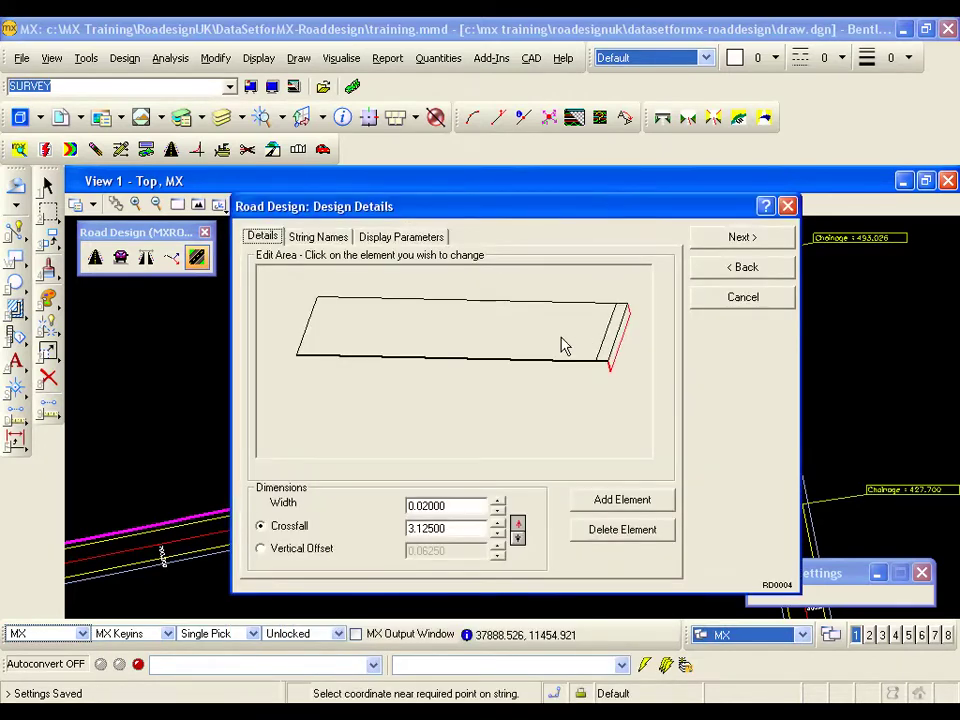
# - Change the footway slab's width to 1.5 in Design Details
pyautogui.click(448, 348)
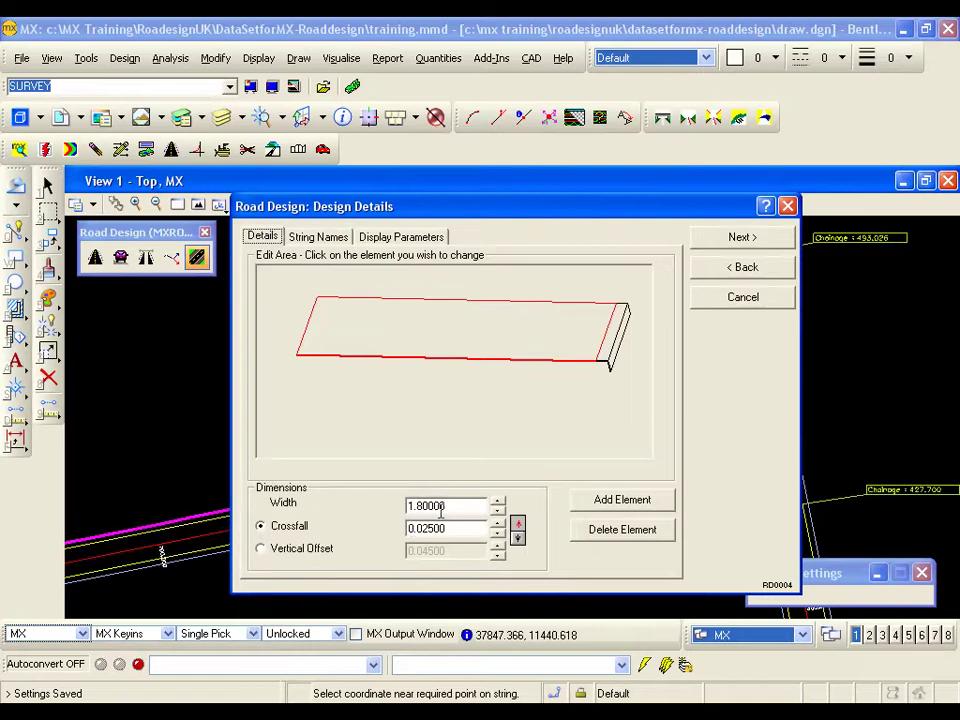
pyautogui.moveTo(446, 506); pyautogui.dragTo(399, 510)
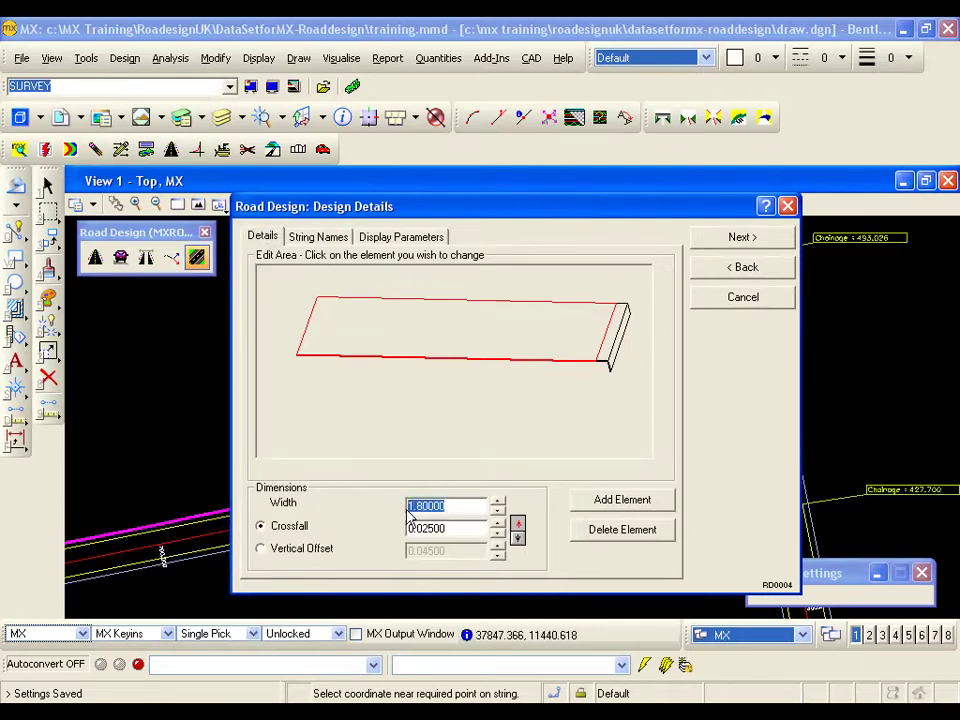
pyautogui.write('1.5')
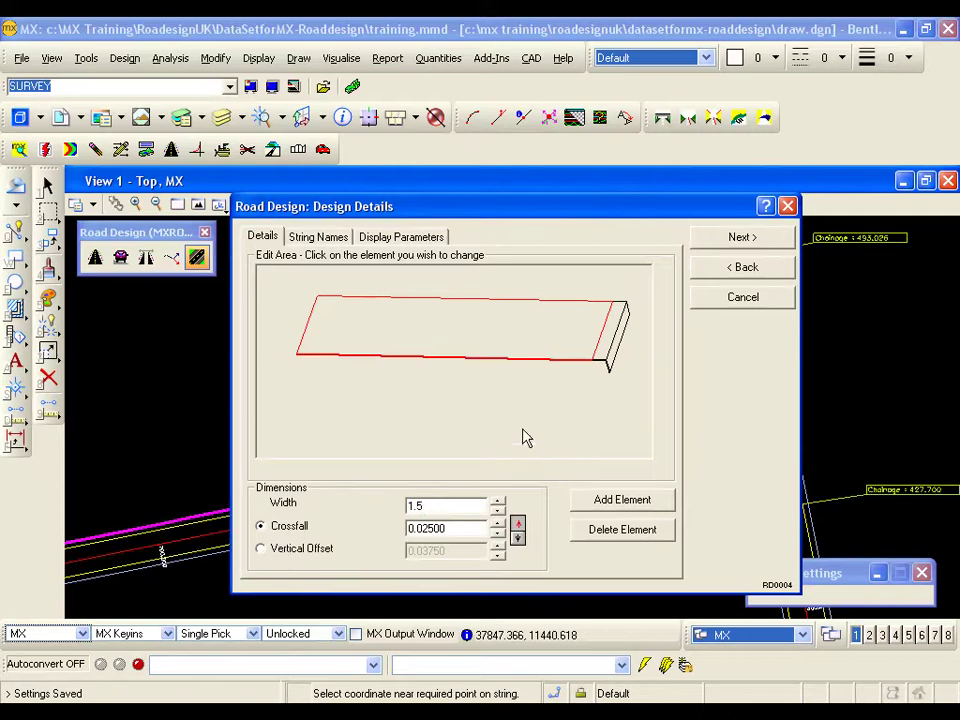
# - Select the sloped kerb face element and set its width to 0.025
pyautogui.click(603, 356)
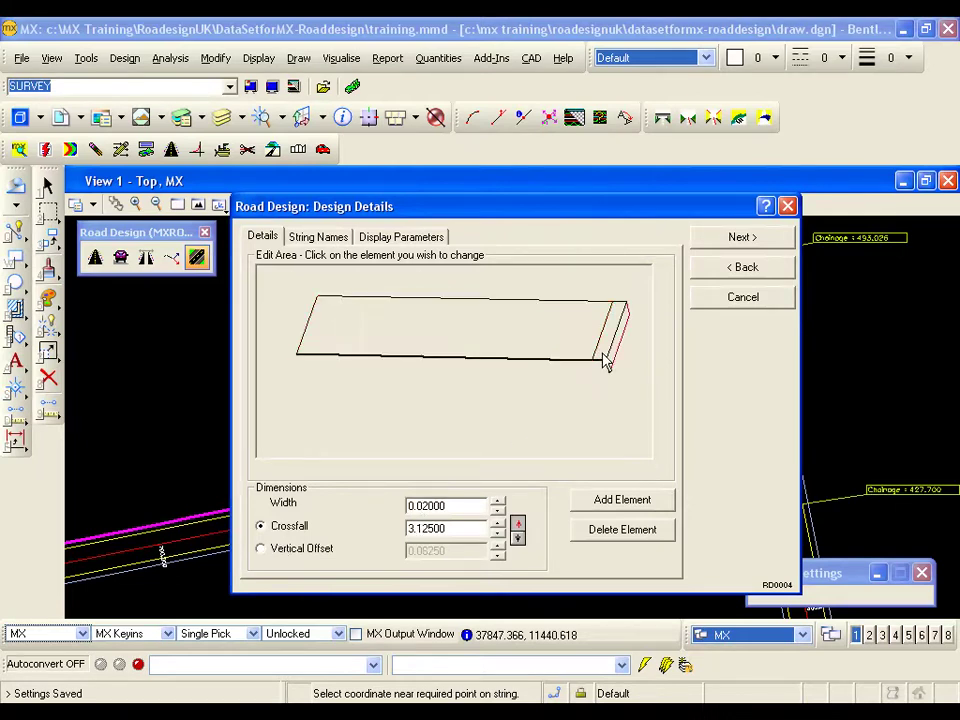
pyautogui.click(601, 362)
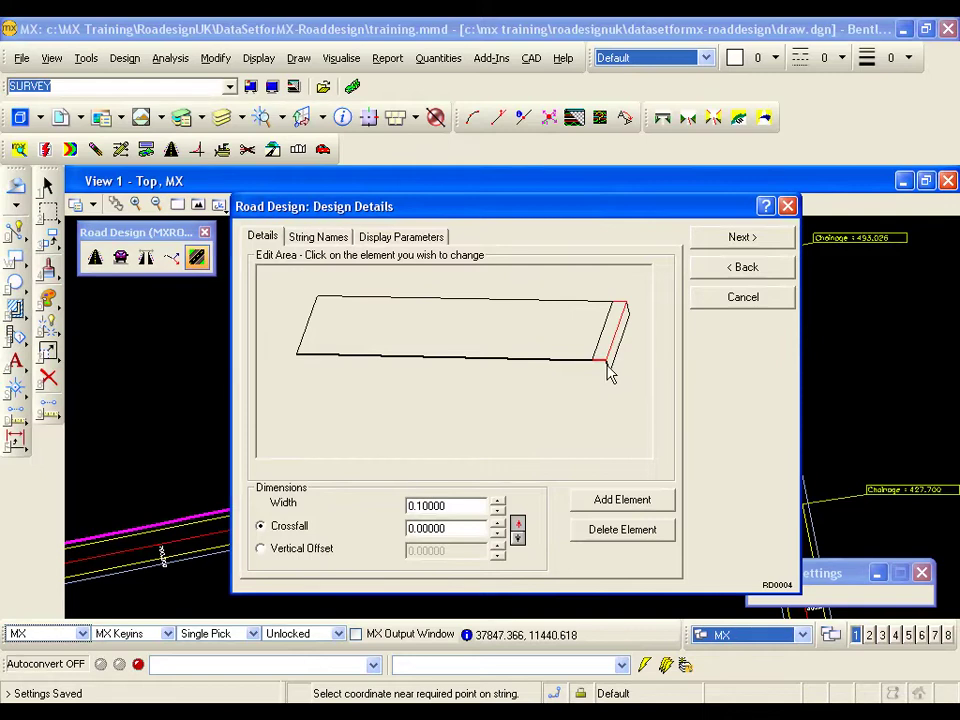
pyautogui.click(611, 374)
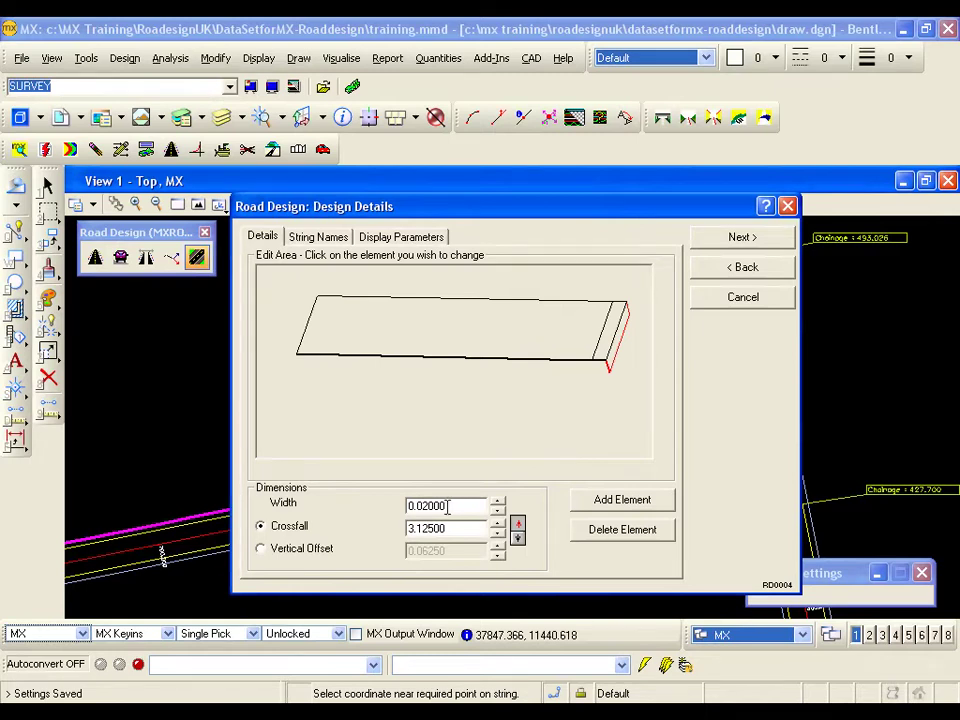
pyautogui.moveTo(451, 506); pyautogui.dragTo(428, 507)
pyautogui.write('5')
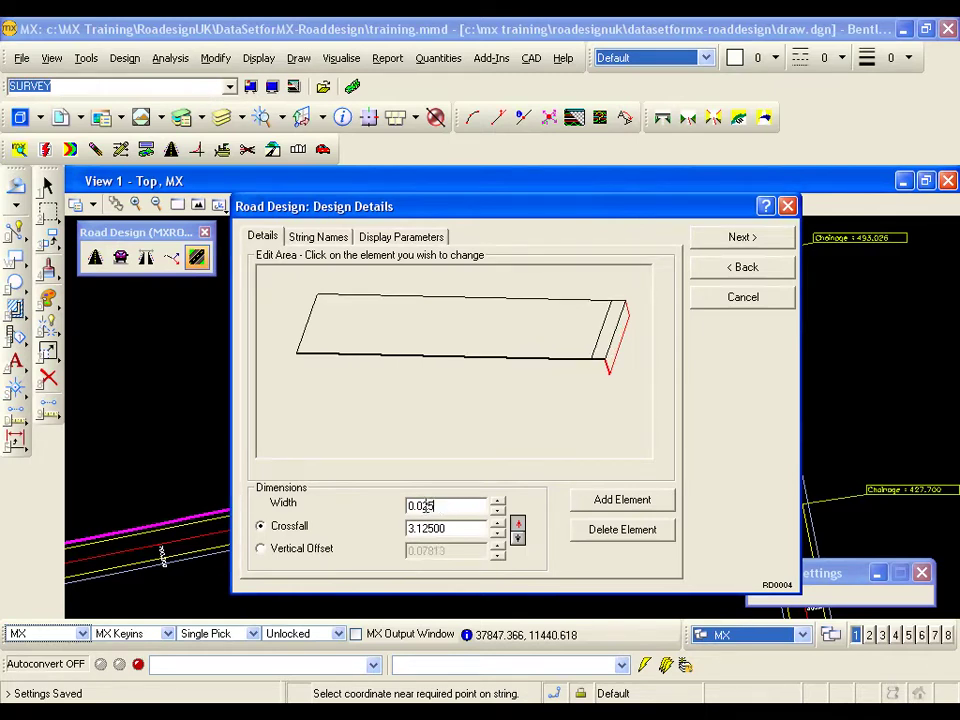
# - Give the kerb face a vertical offset of 0.125, keeping it pointing downward
pyautogui.click(263, 553)
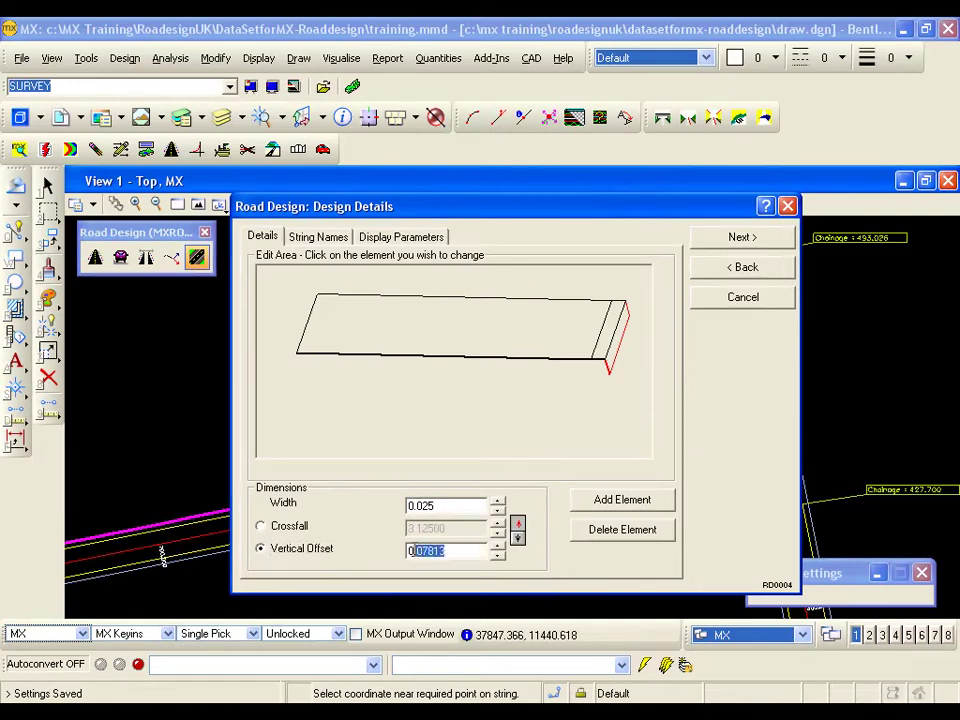
pyautogui.moveTo(411, 551); pyautogui.dragTo(408, 557)
pyautogui.write('0.125')
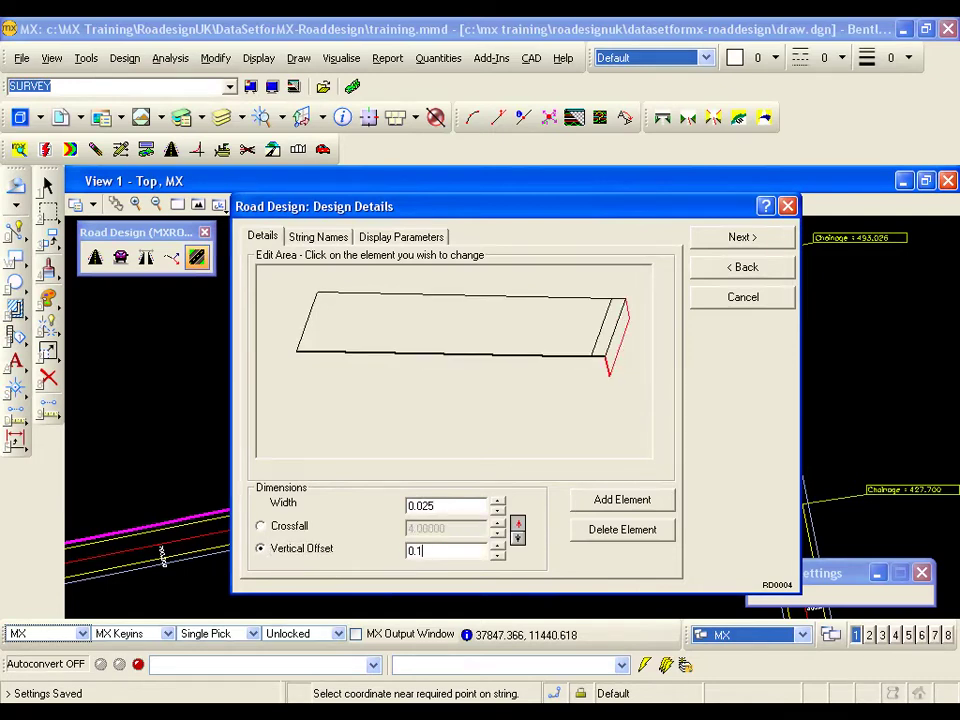
pyautogui.click(518, 540)
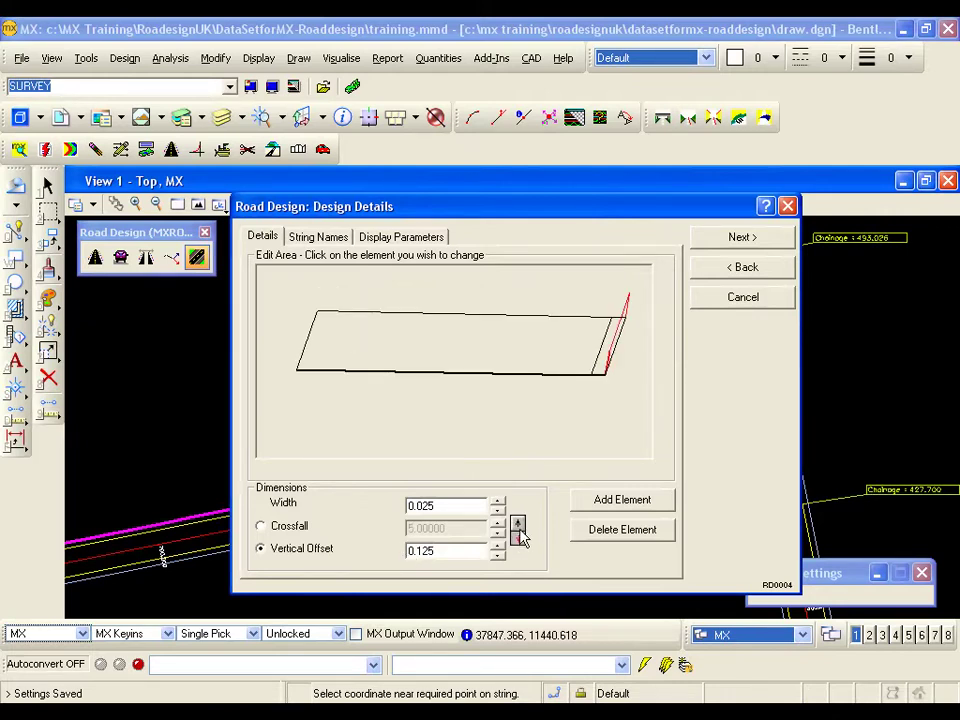
pyautogui.click(518, 526)
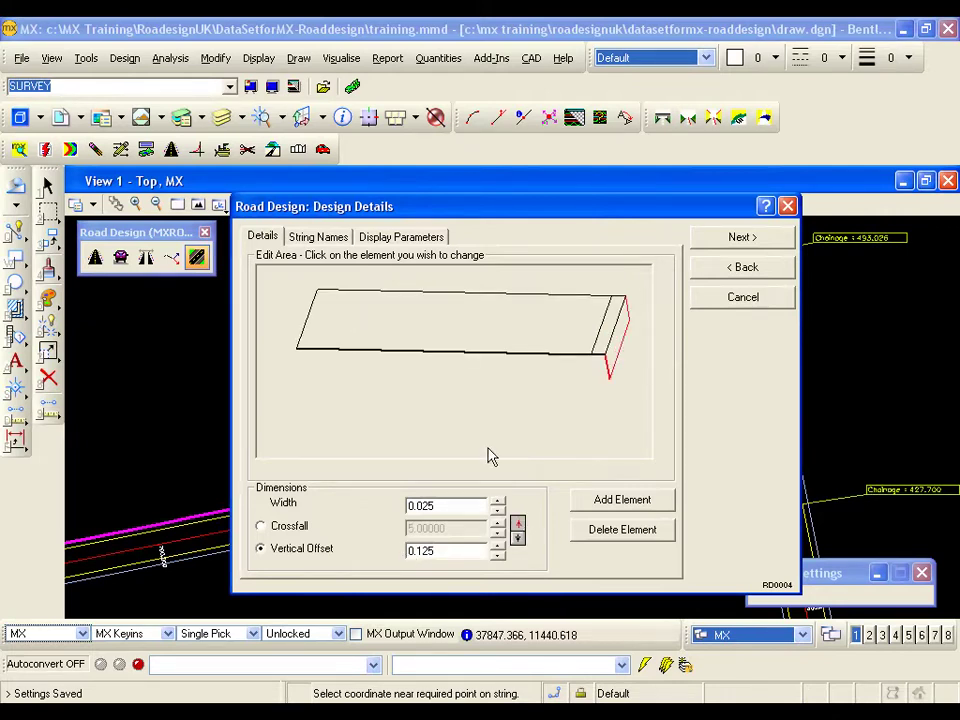
# - Review the elements' string names, then choose to save the profile as a new template
pyautogui.click(337, 239)
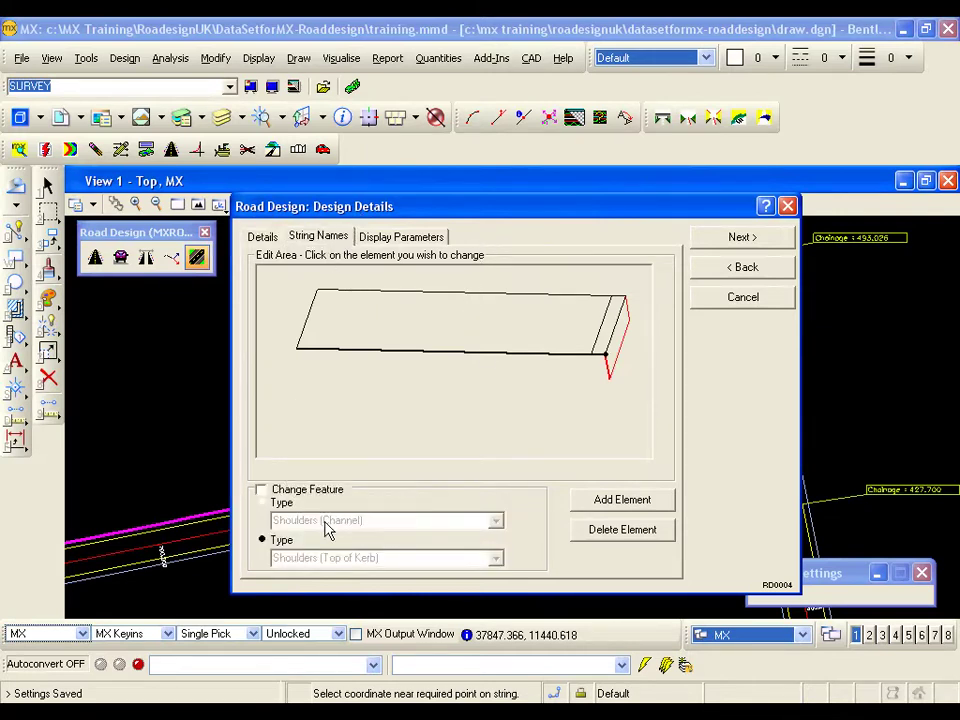
pyautogui.click(482, 350)
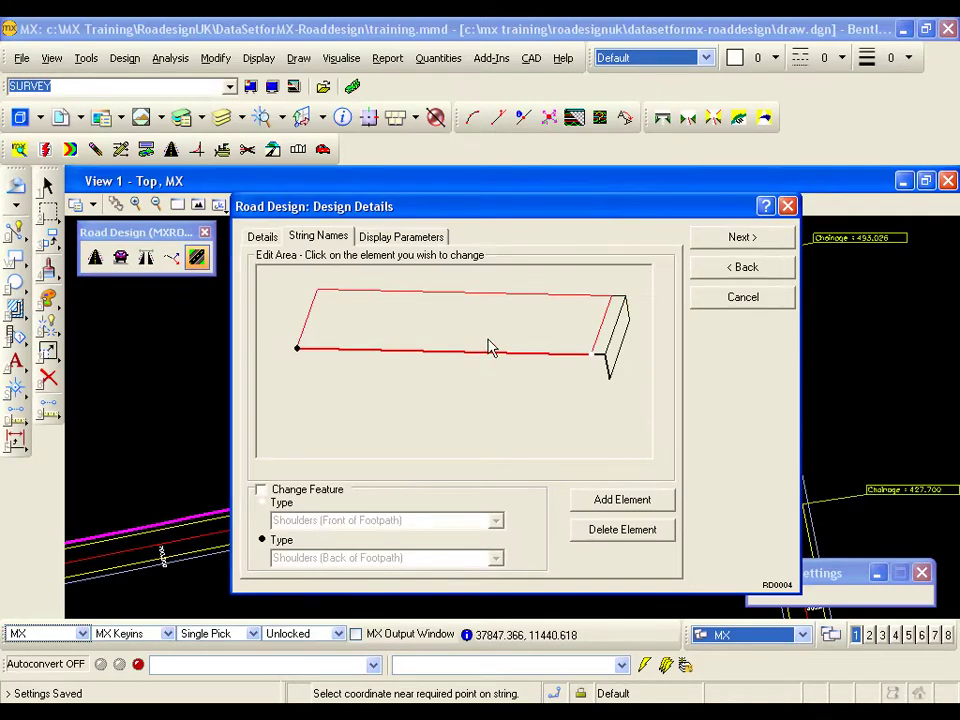
pyautogui.click(750, 238)
pyautogui.click(445, 314)
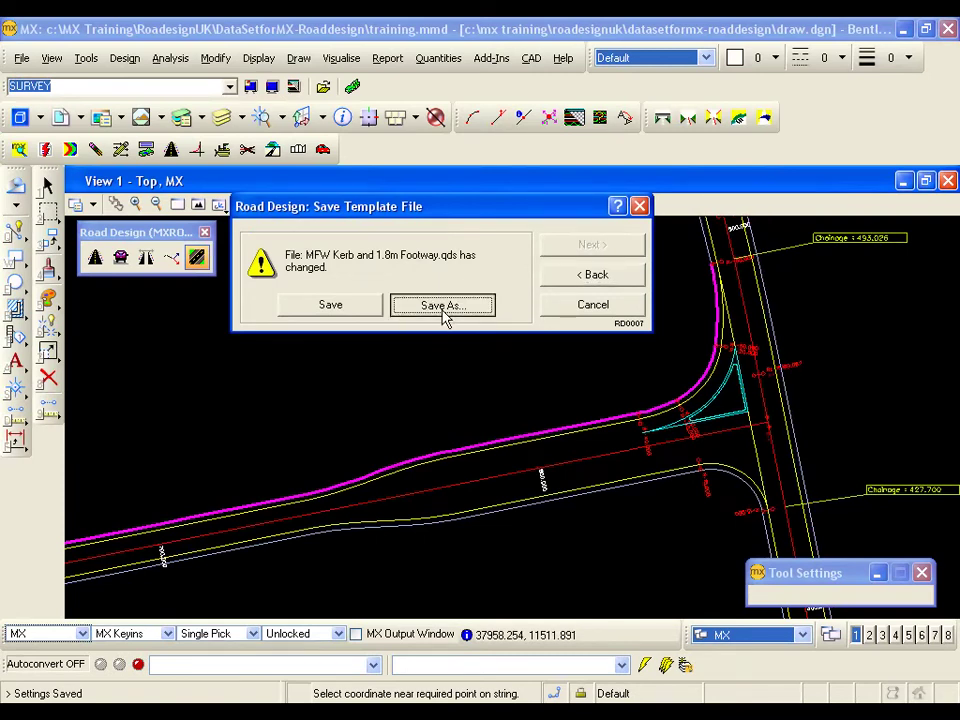
pyautogui.click(445, 314)
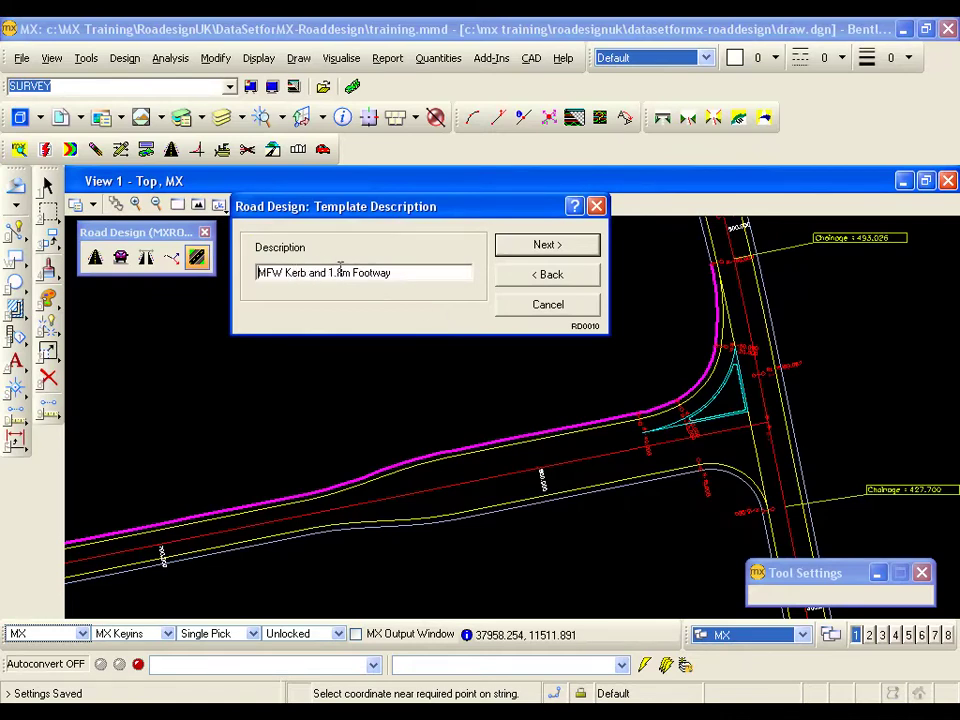
# - Change the template description to 'MFW Kerb and 1.5m Footway' and copy that text
pyautogui.click(341, 266)
pyautogui.press('BackSpace')
pyautogui.write('5')
pyautogui.moveTo(391, 273); pyautogui.dragTo(257, 273)
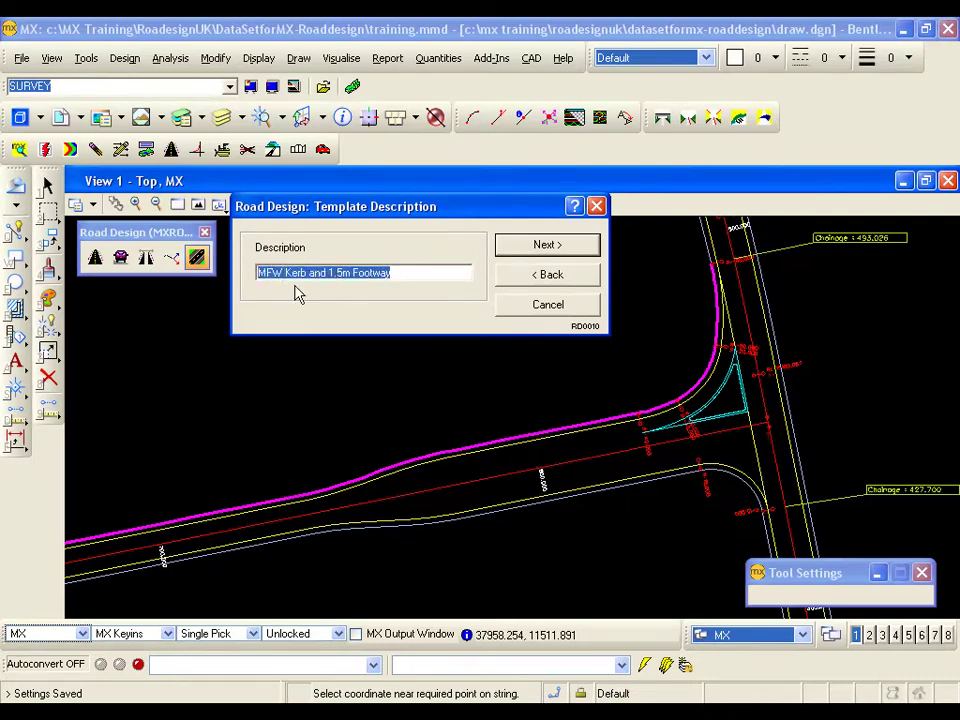
pyautogui.rightClick(301, 272)
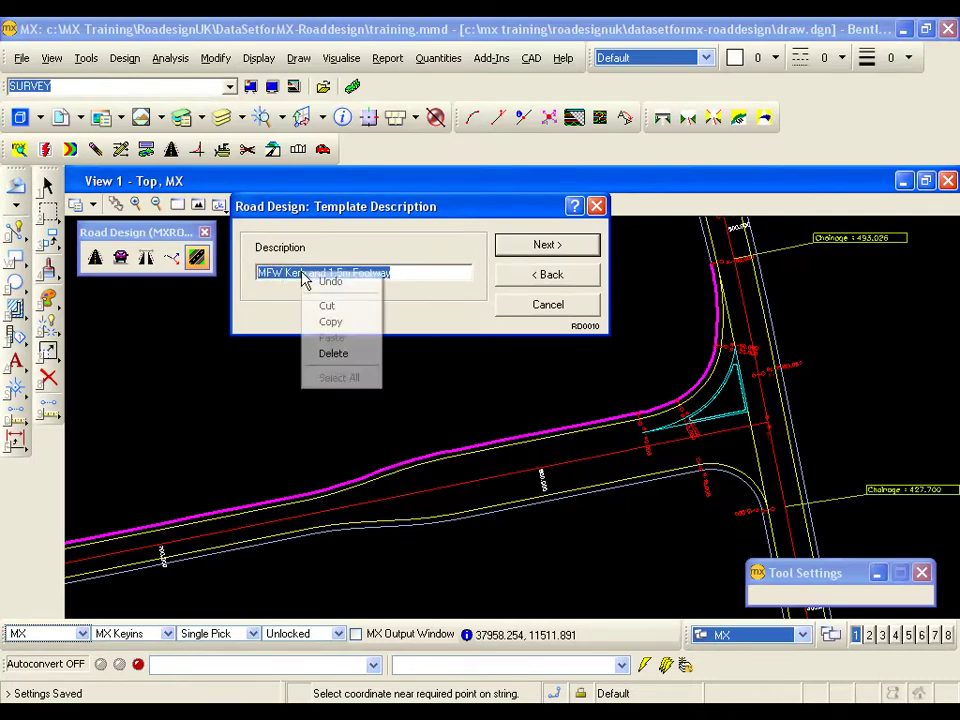
pyautogui.click(330, 322)
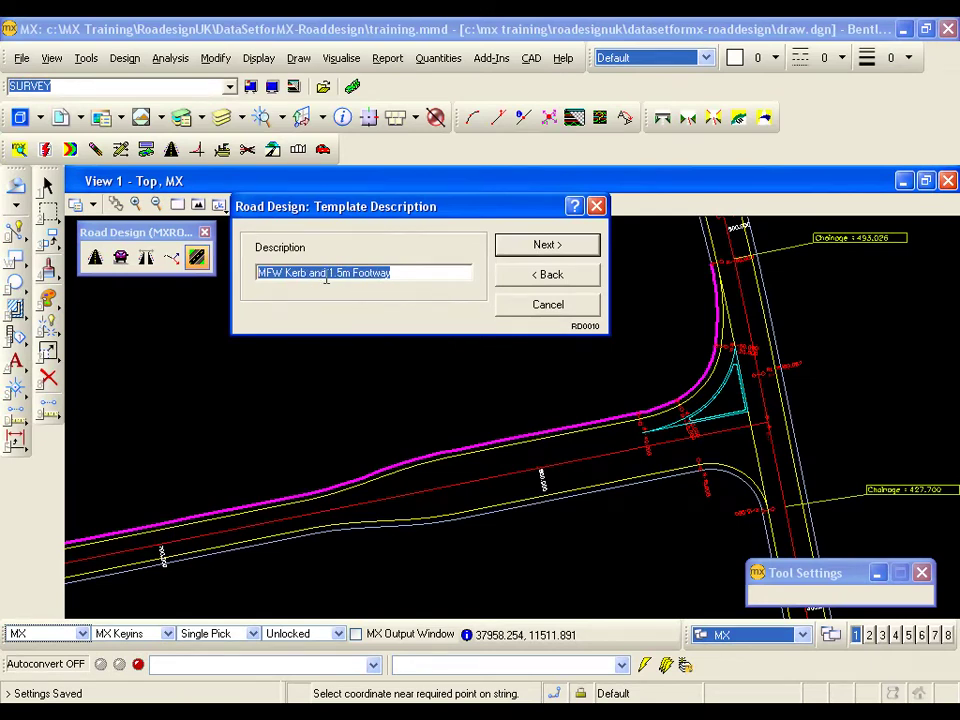
pyautogui.click(530, 245)
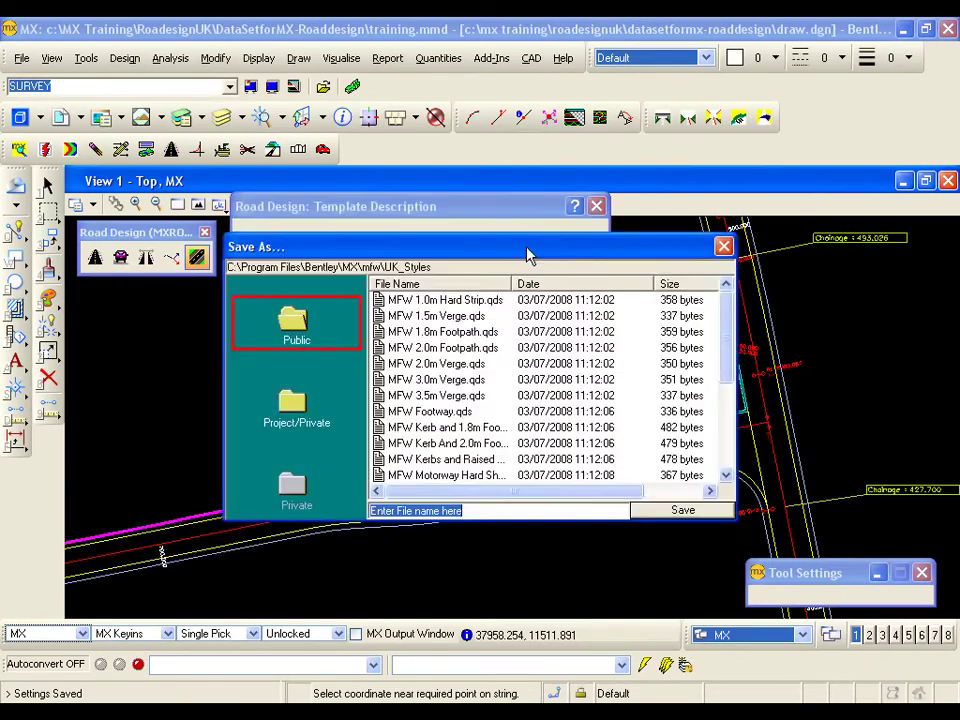
# - Save the template as 'MFW Kerb and 1.5m Footway' in Project/Private, overwriting the existing file
pyautogui.click(300, 408)
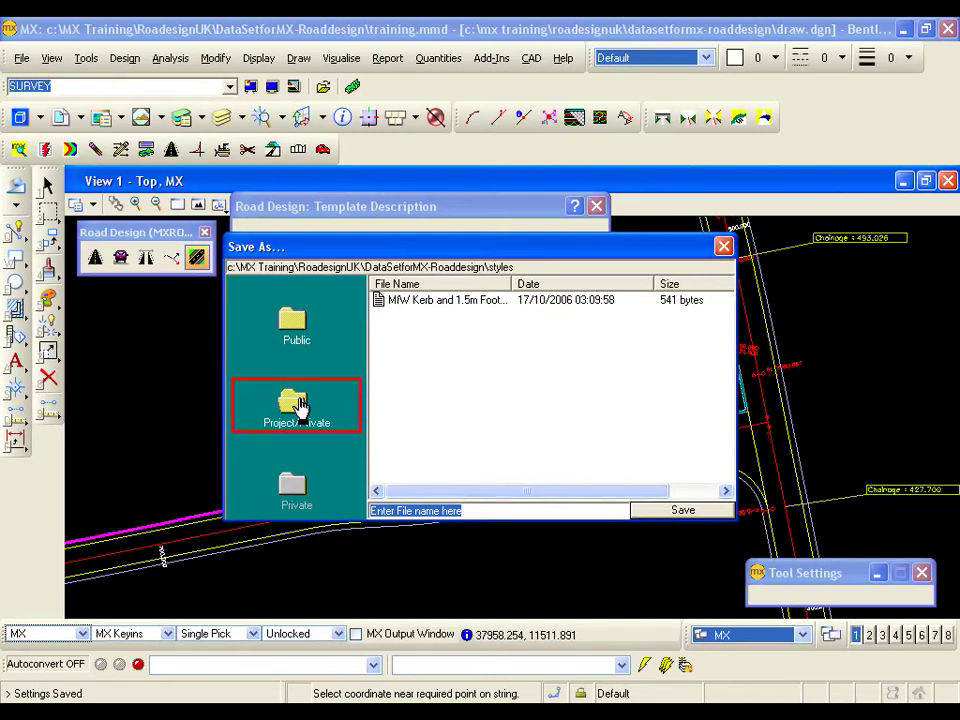
pyautogui.rightClick(432, 512)
pyautogui.click(461, 571)
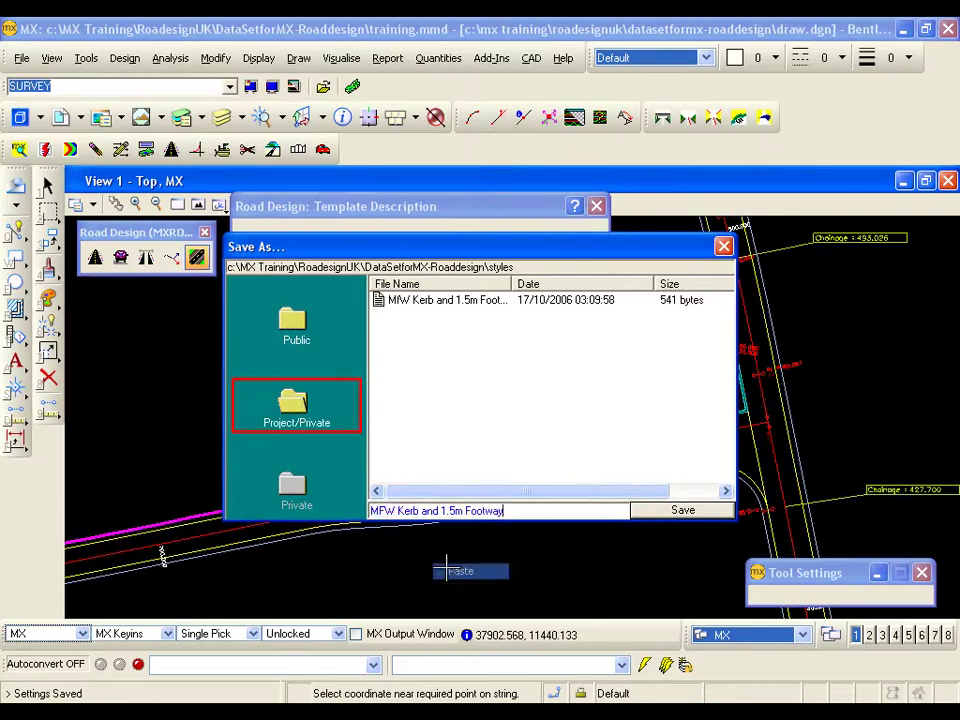
pyautogui.click(682, 511)
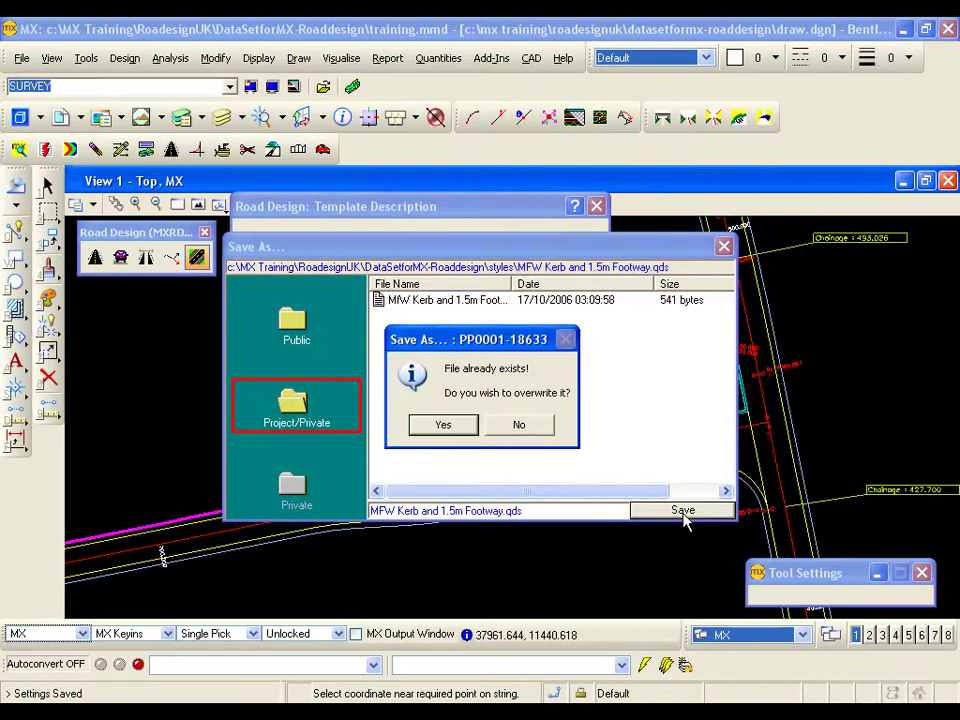
pyautogui.click(447, 428)
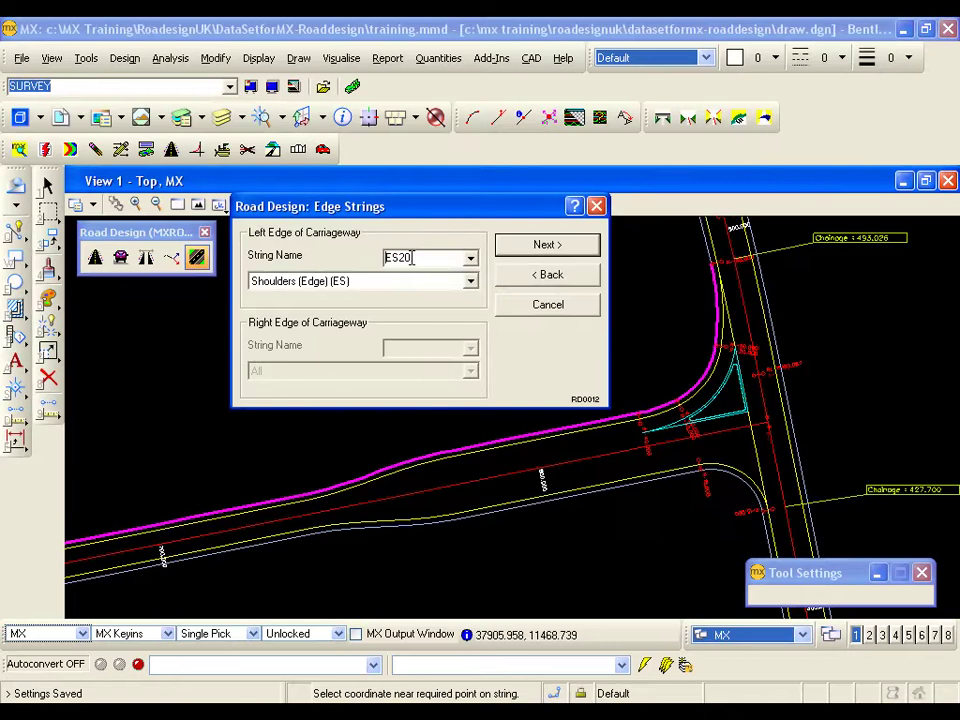
# - Keep ES20 as the left edge and build the strings from point 1 to 172
pyautogui.click(532, 252)
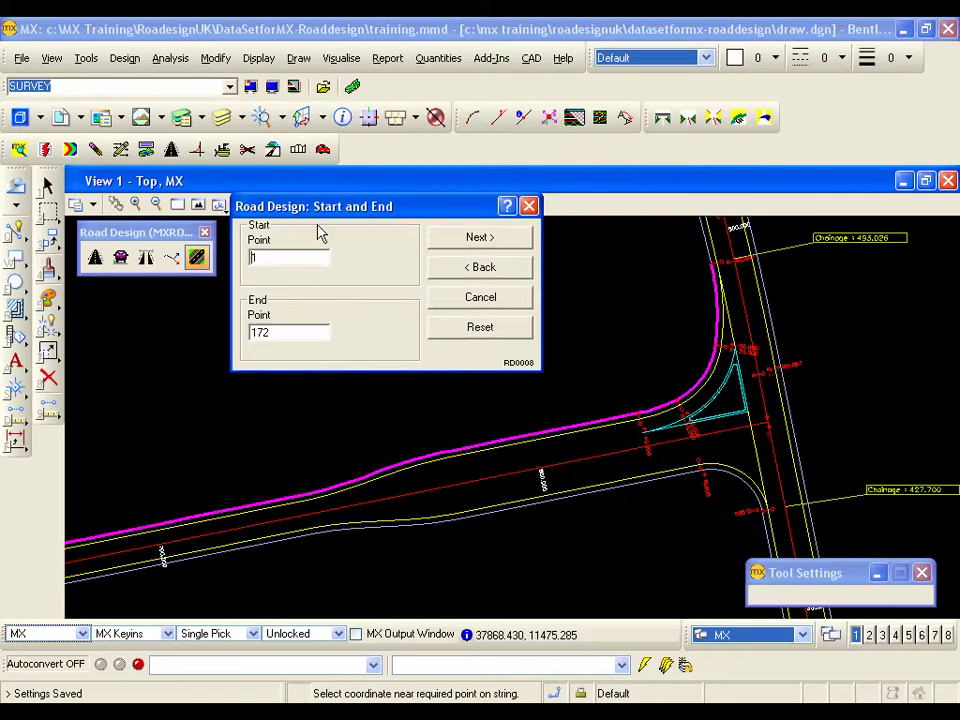
pyautogui.click(452, 242)
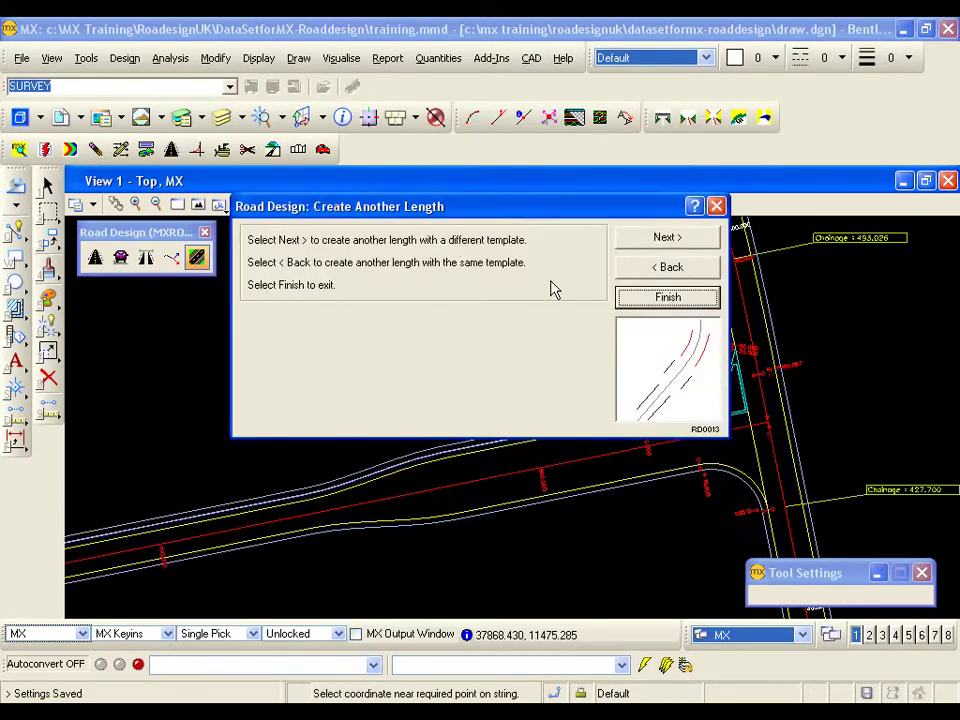
pyautogui.moveTo(437, 212); pyautogui.dragTo(630, 224)
pyautogui.scroll(4, 317, 441)
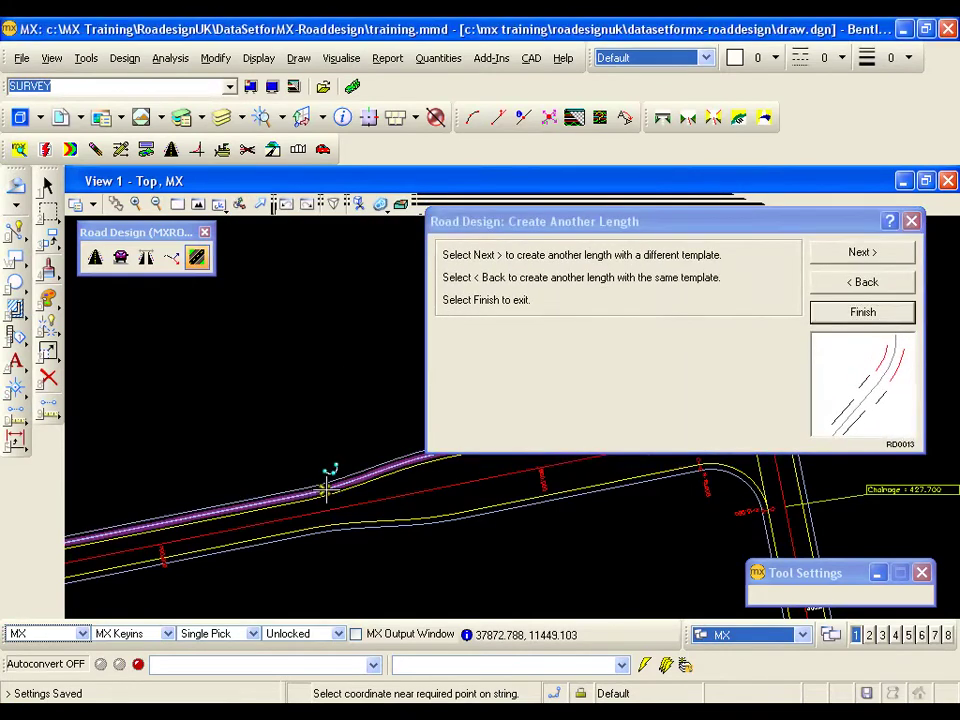
pyautogui.scroll(3, 270, 442)
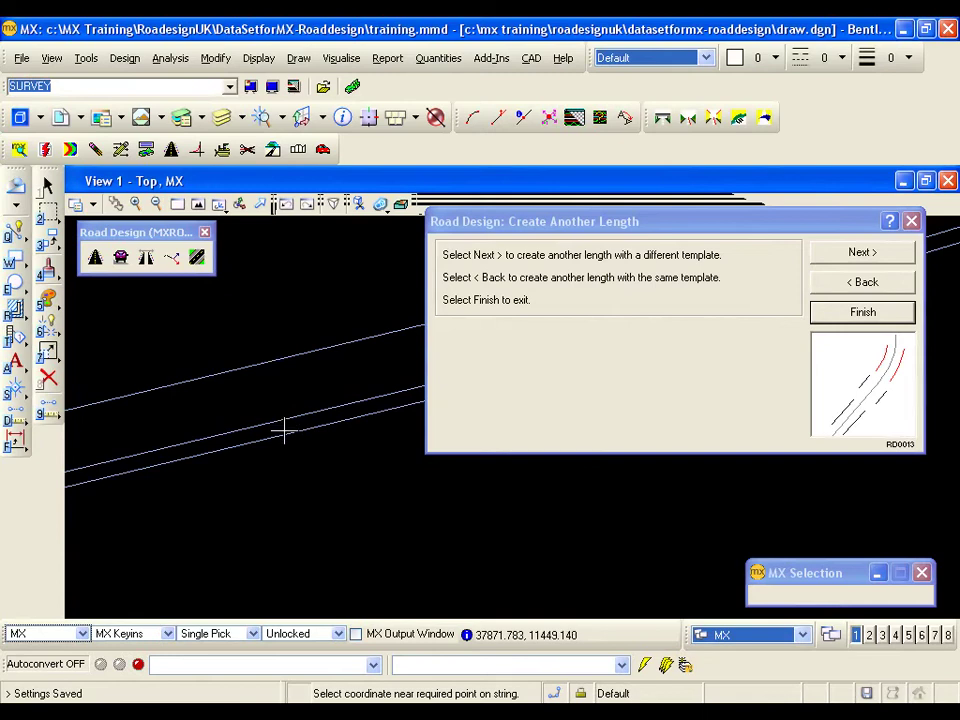
pyautogui.scroll(-1, 295, 443)
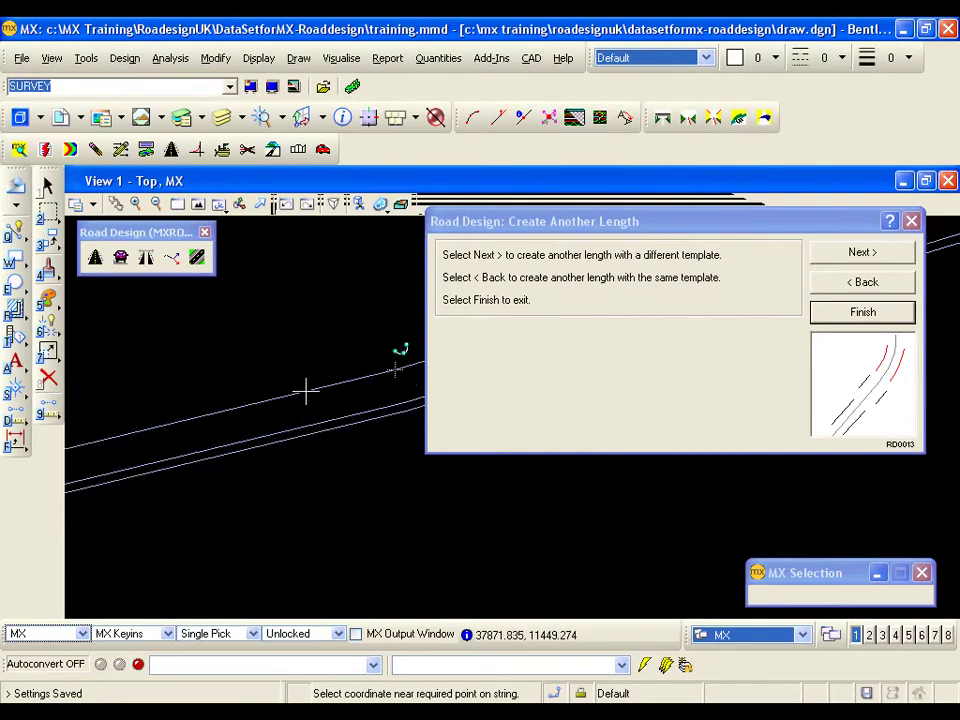
pyautogui.scroll(-1, 306, 388)
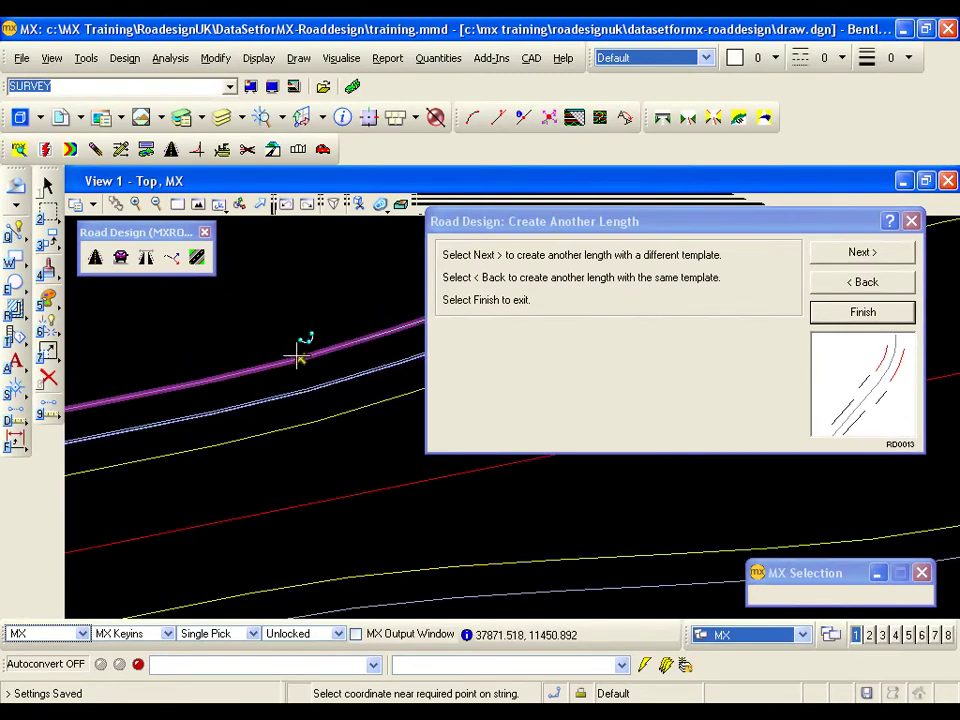
pyautogui.scroll(-1, 295, 357)
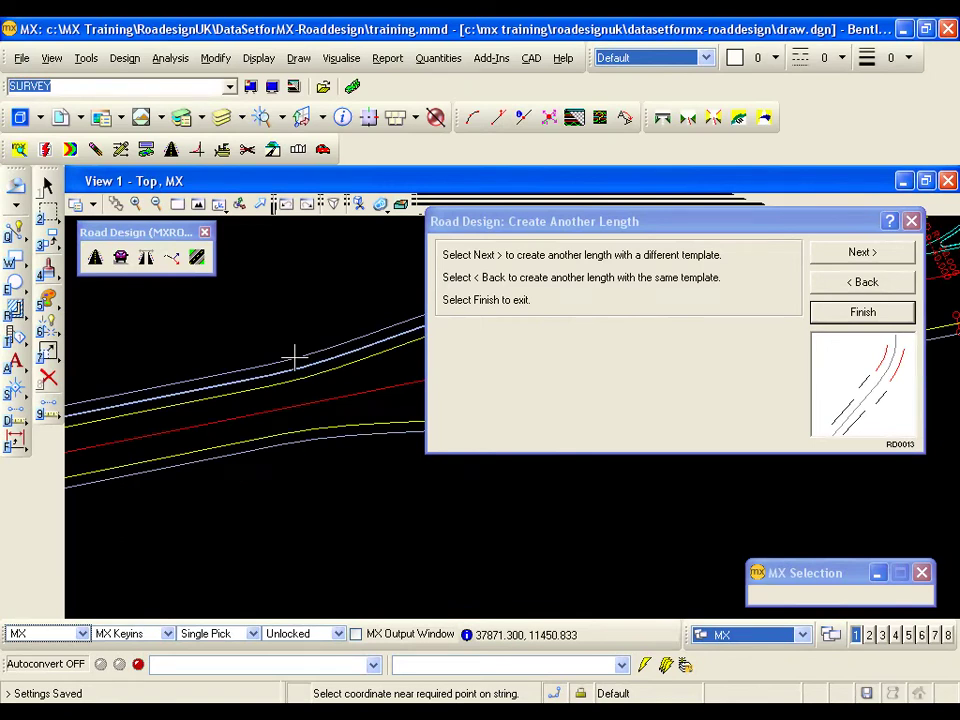
pyautogui.scroll(-1, 300, 410)
pyautogui.moveTo(519, 229)
pyautogui.mouseDown()
pyautogui.moveTo(178, 255)
pyautogui.moveTo(169, 283)
pyautogui.mouseUp()
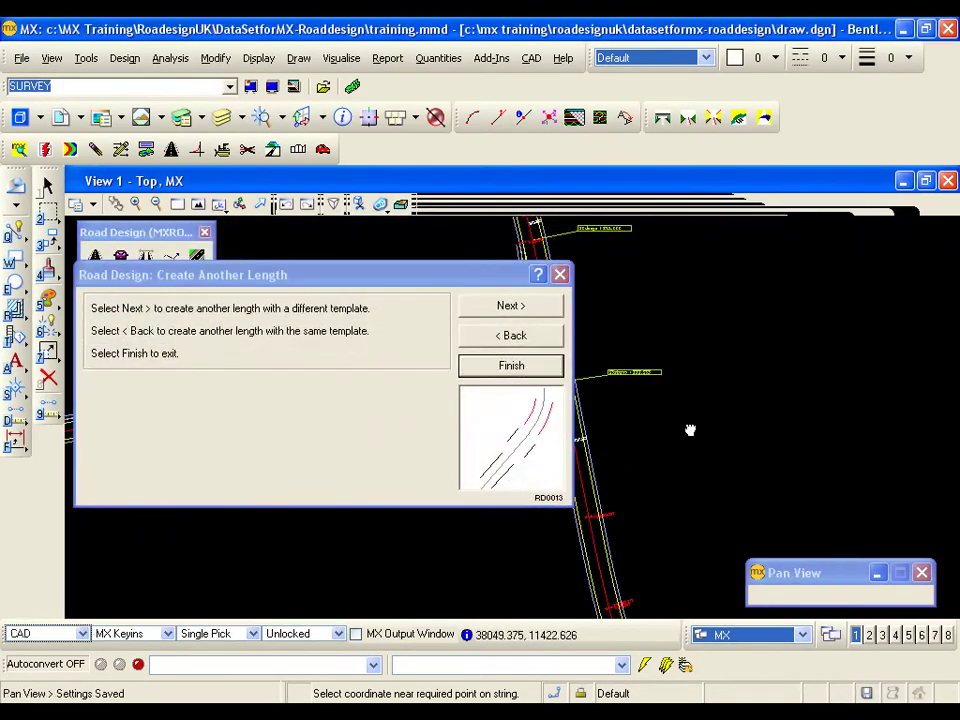
pyautogui.moveTo(690, 430); pyautogui.dragTo(849, 456)
pyautogui.rightClick(825, 428)
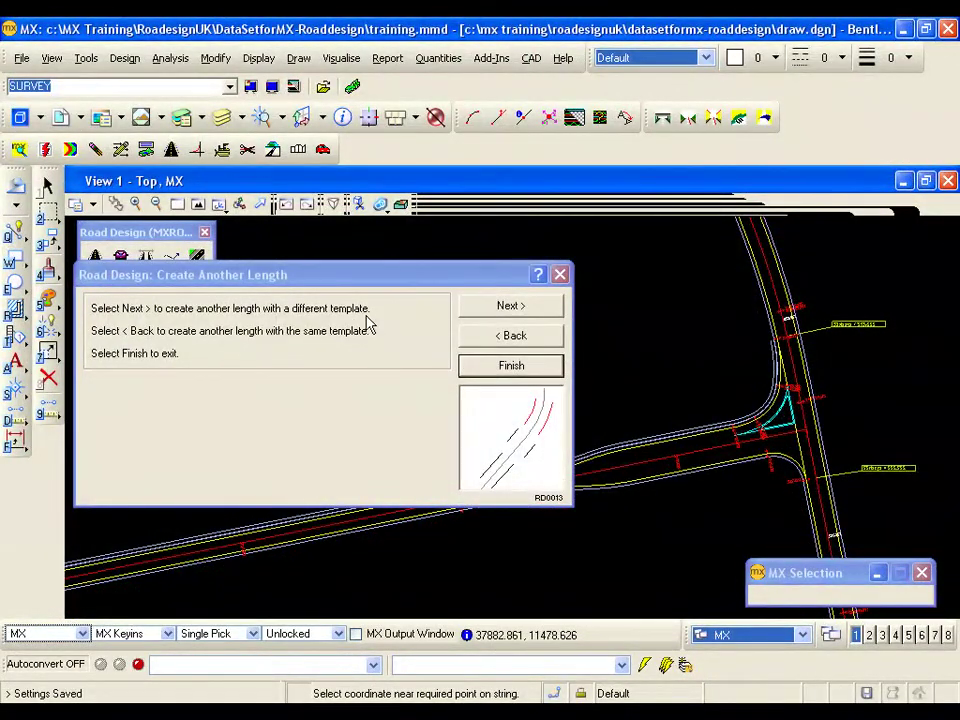
# - Start another length referenced to the lower shoulder string ES21
pyautogui.click(487, 316)
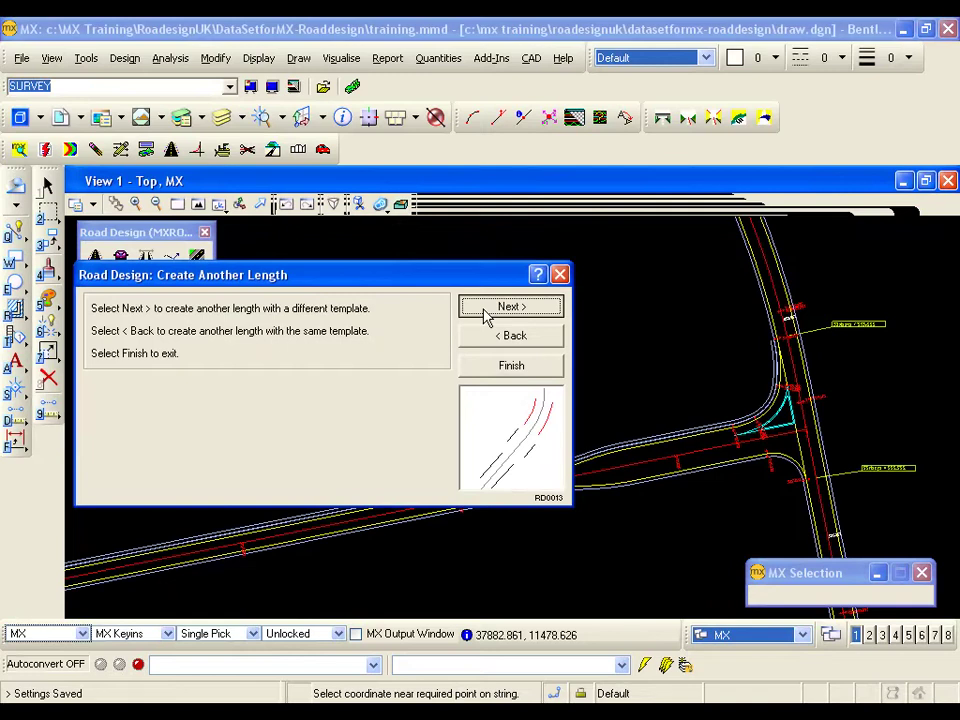
pyautogui.click(420, 368)
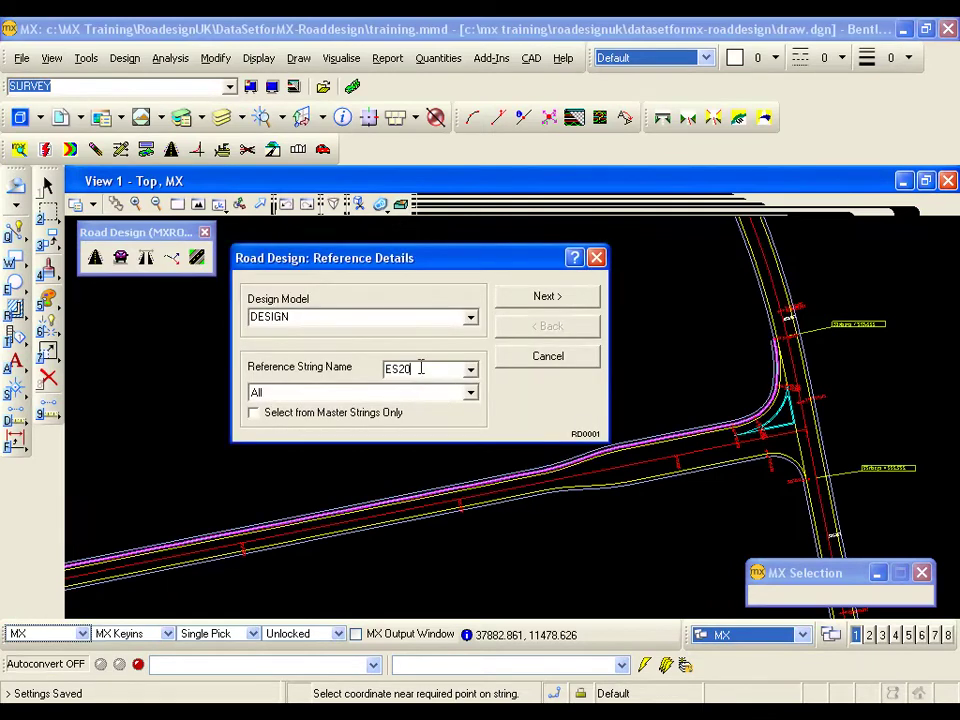
pyautogui.click(535, 497)
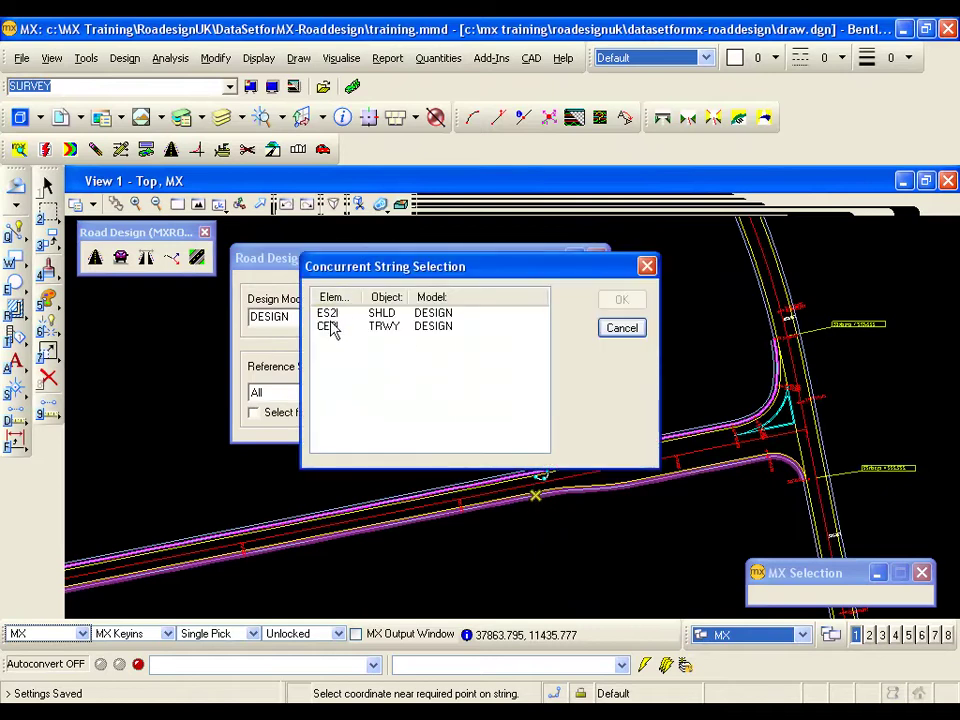
pyautogui.click(324, 316)
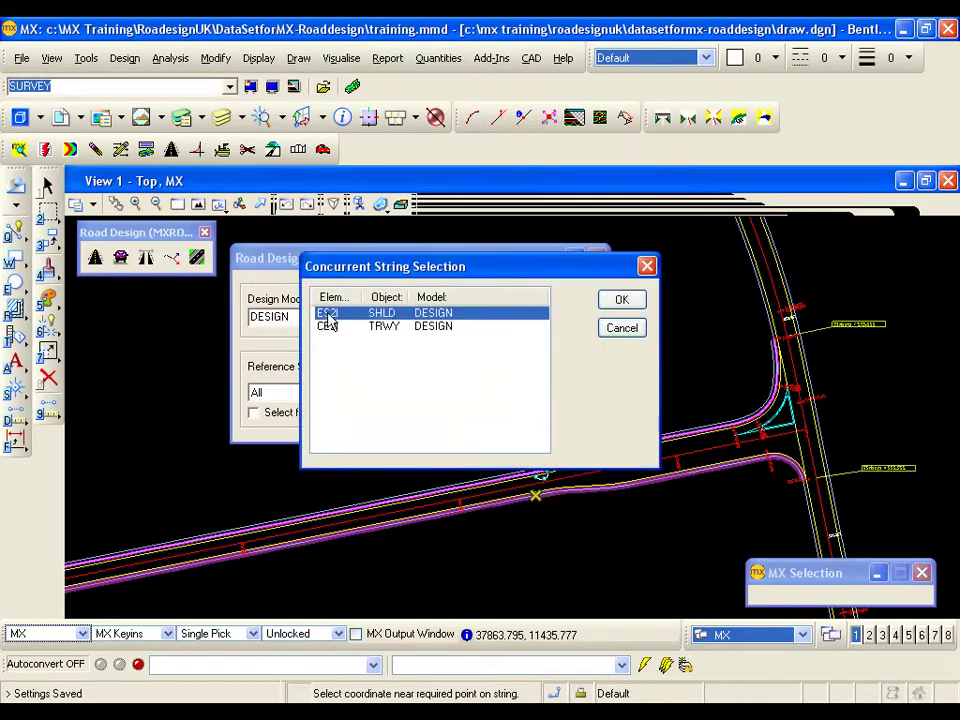
pyautogui.click(619, 302)
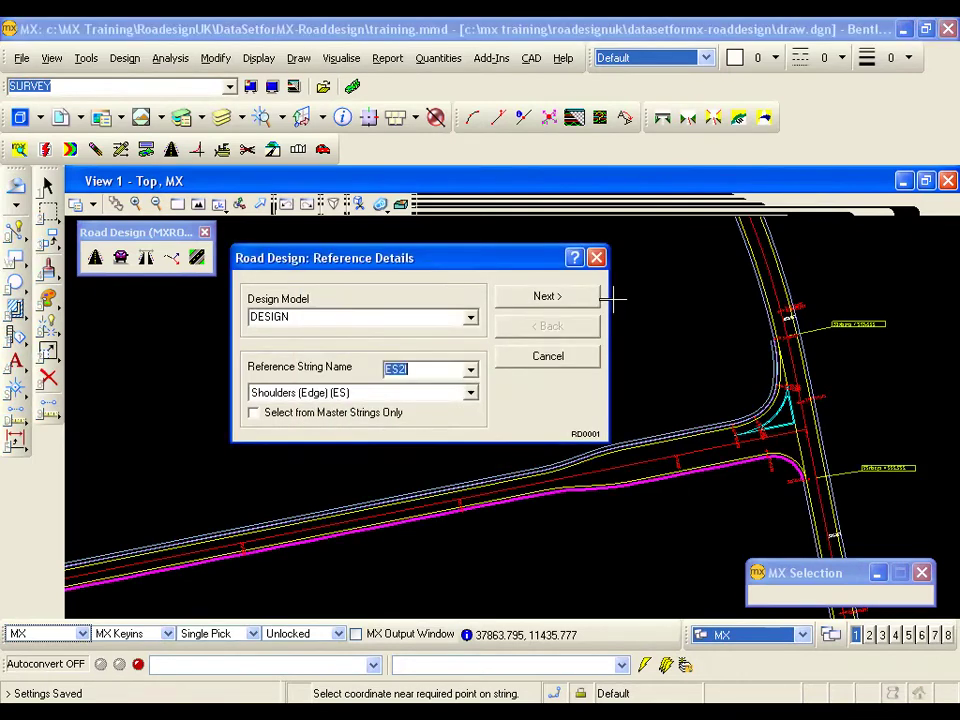
pyautogui.click(547, 298)
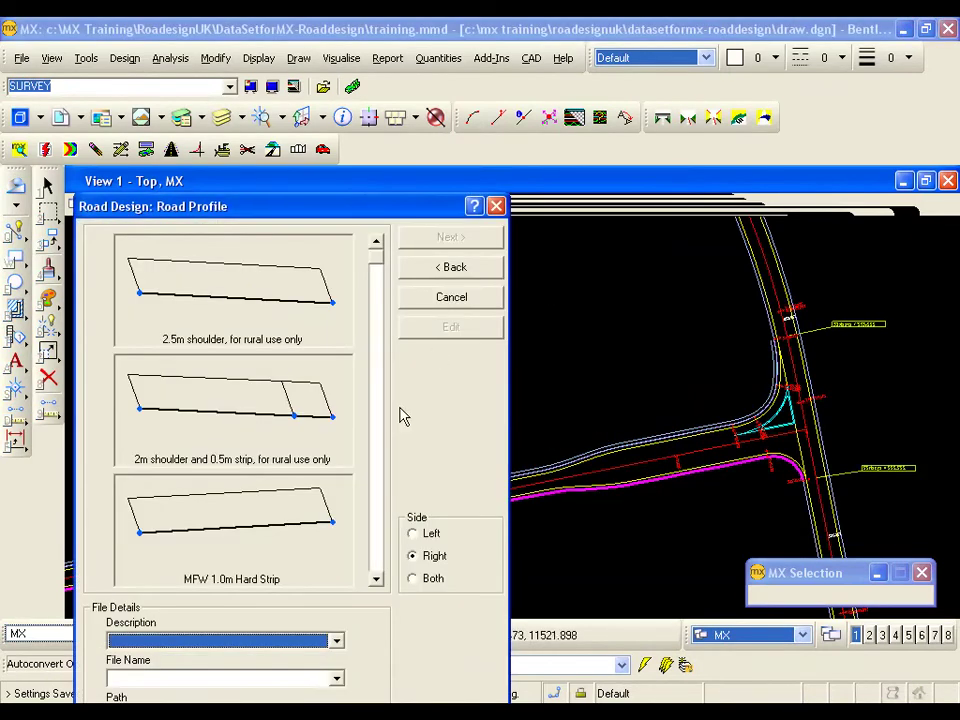
# - Choose the 'MFW Kerb and 1.5m Footway' profile from Project/Private, keeping ProjectStyles as location
pyautogui.moveTo(398, 218); pyautogui.dragTo(399, 156)
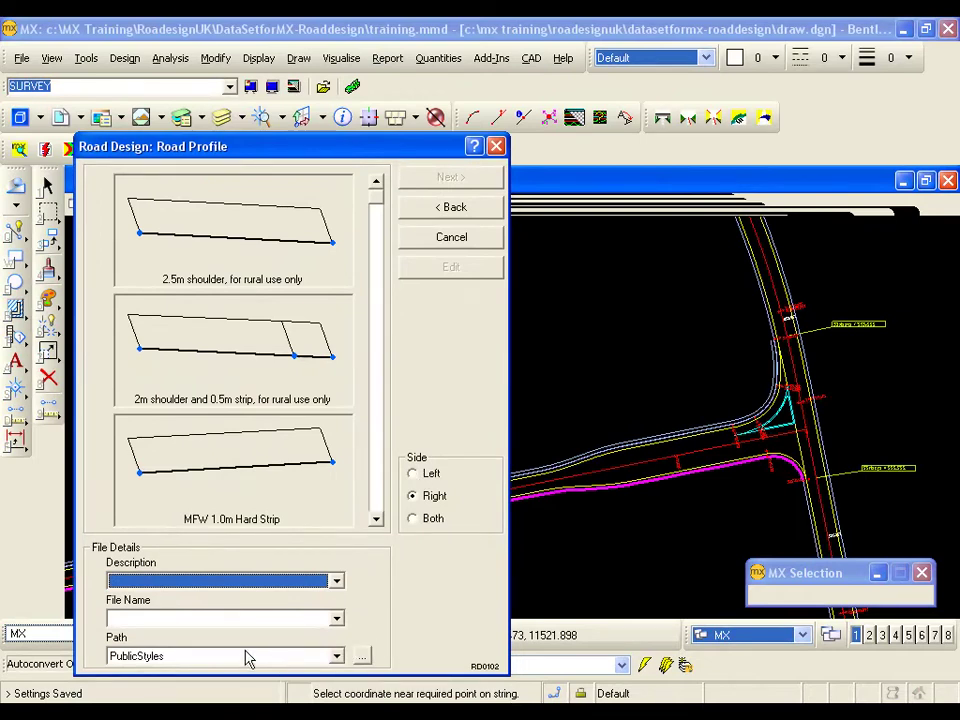
pyautogui.click(362, 660)
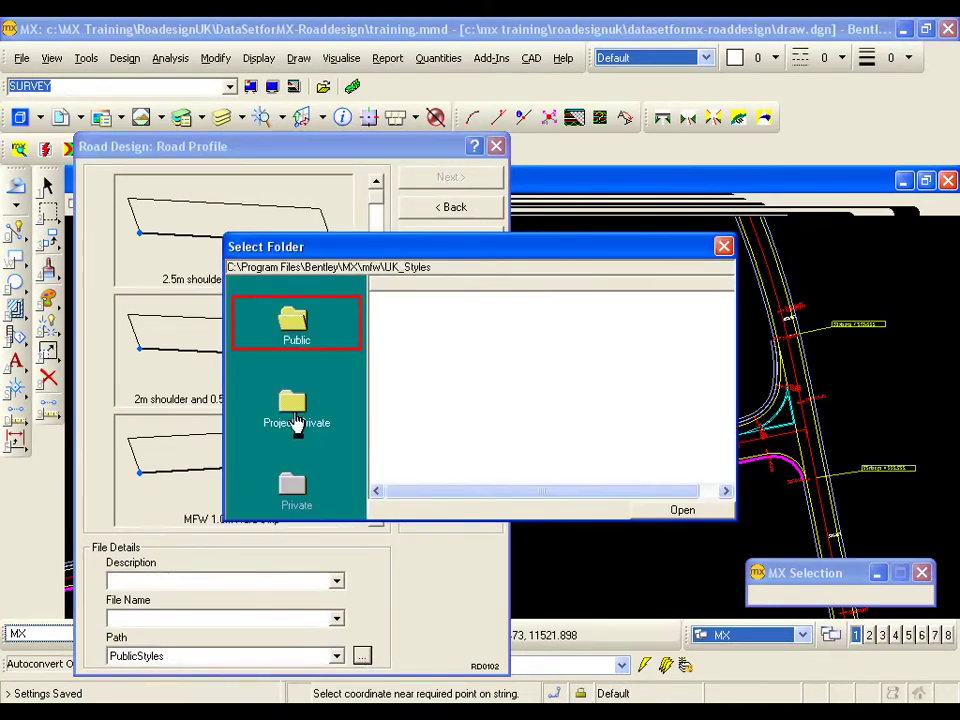
pyautogui.click(296, 420)
pyautogui.click(684, 511)
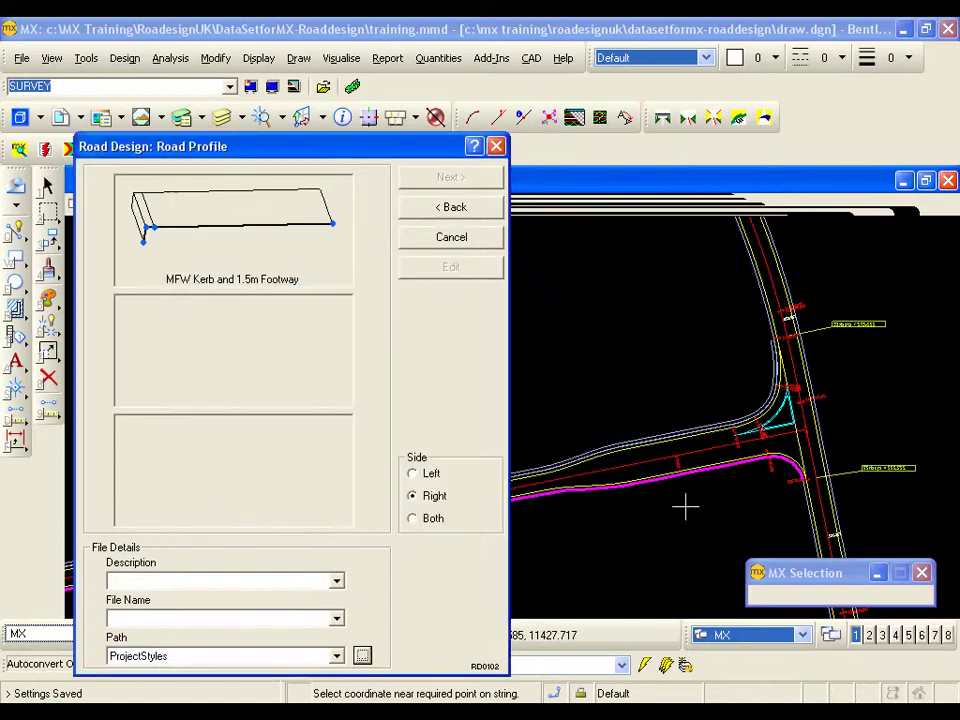
pyautogui.click(322, 270)
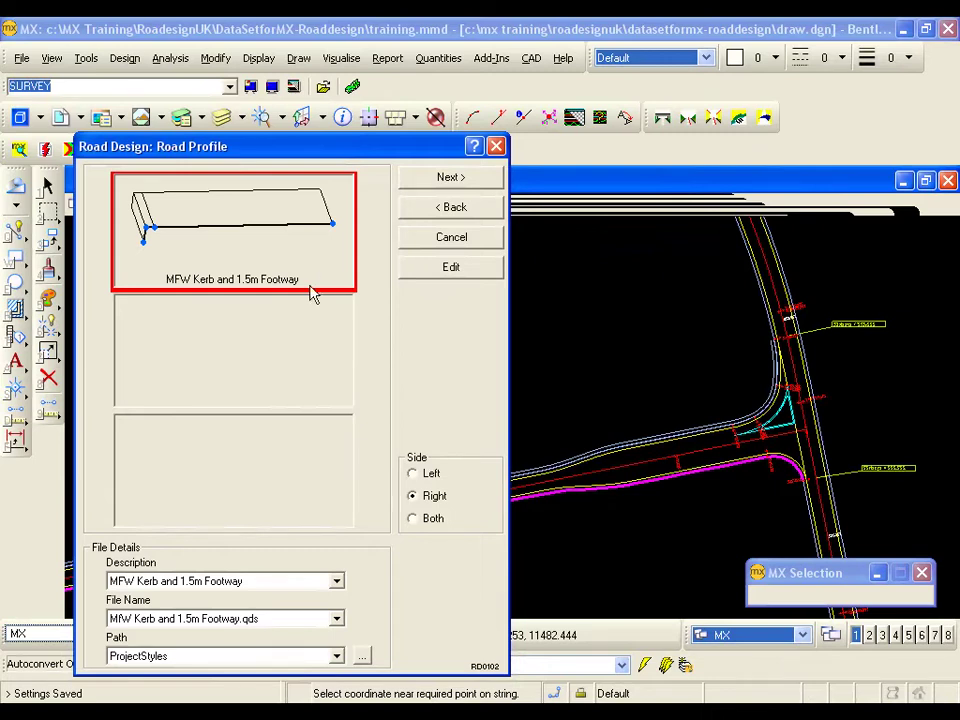
pyautogui.click(337, 658)
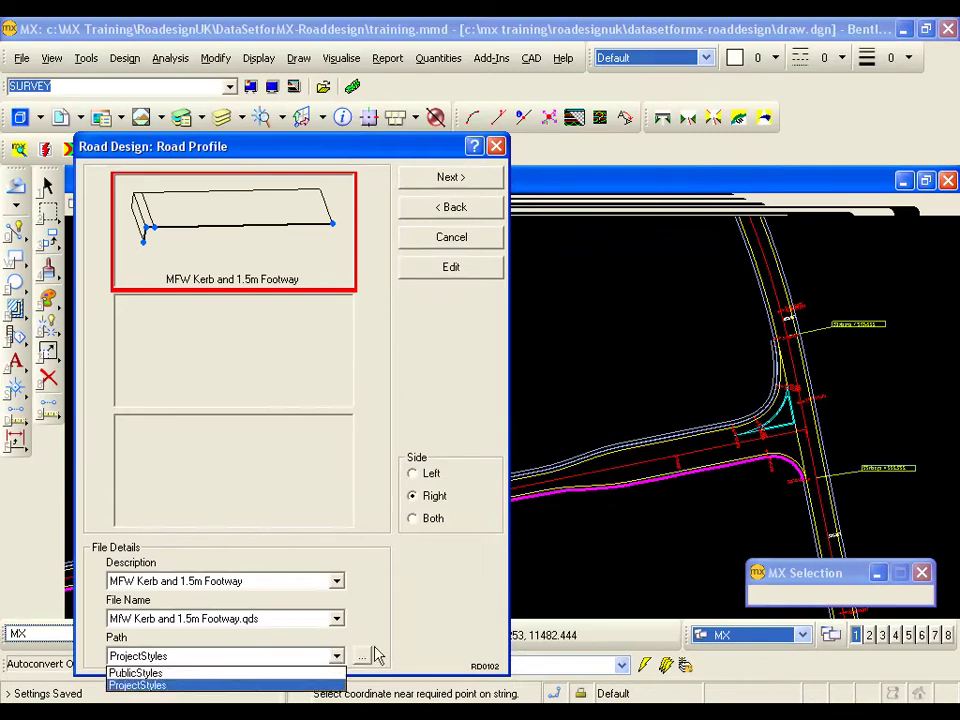
pyautogui.click(420, 627)
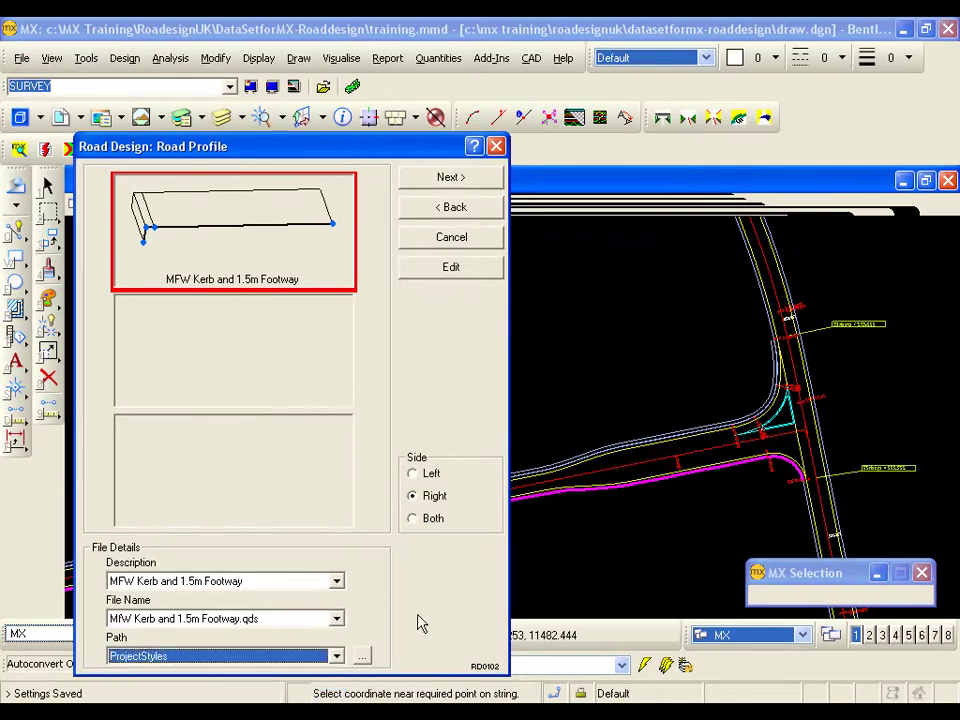
# - Accept the profile and ES21 right edge, building the length from point 1 to 144
pyautogui.click(454, 179)
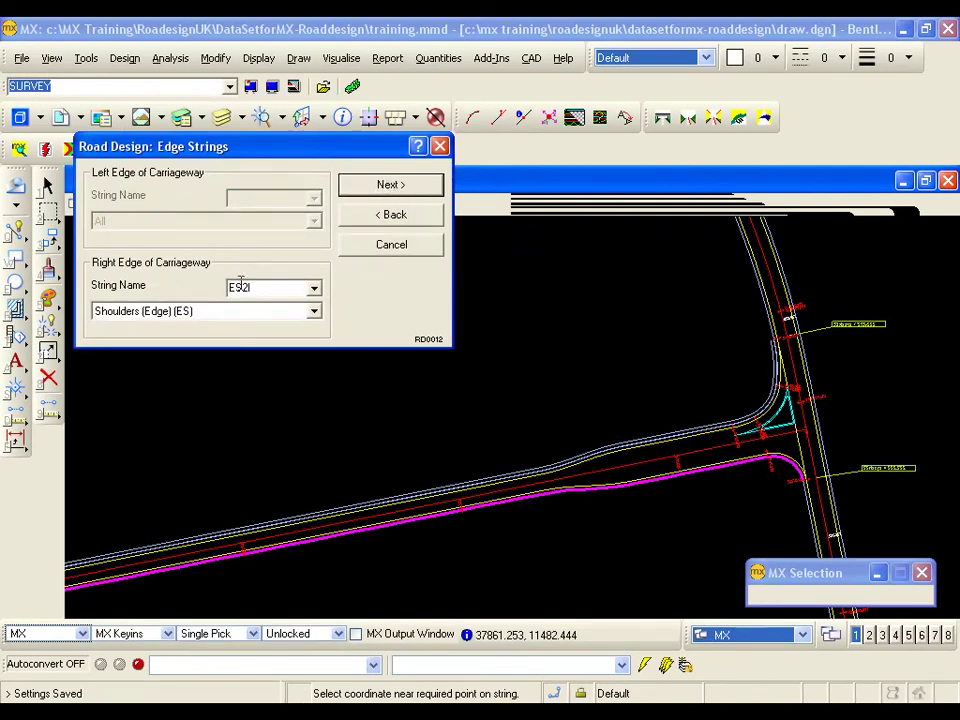
pyautogui.click(388, 188)
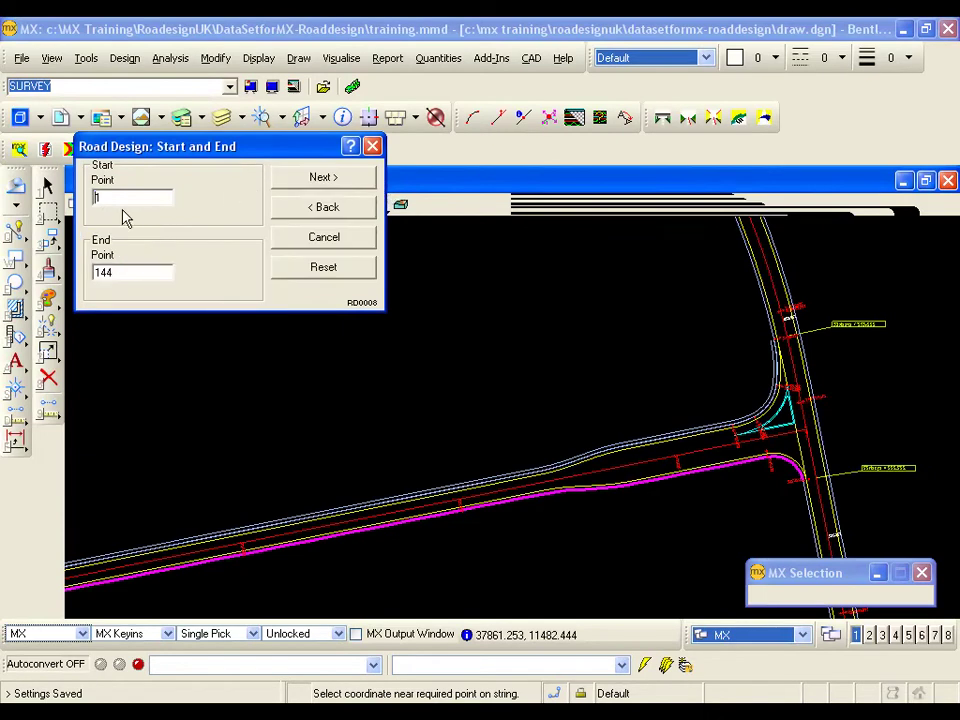
pyautogui.click(297, 184)
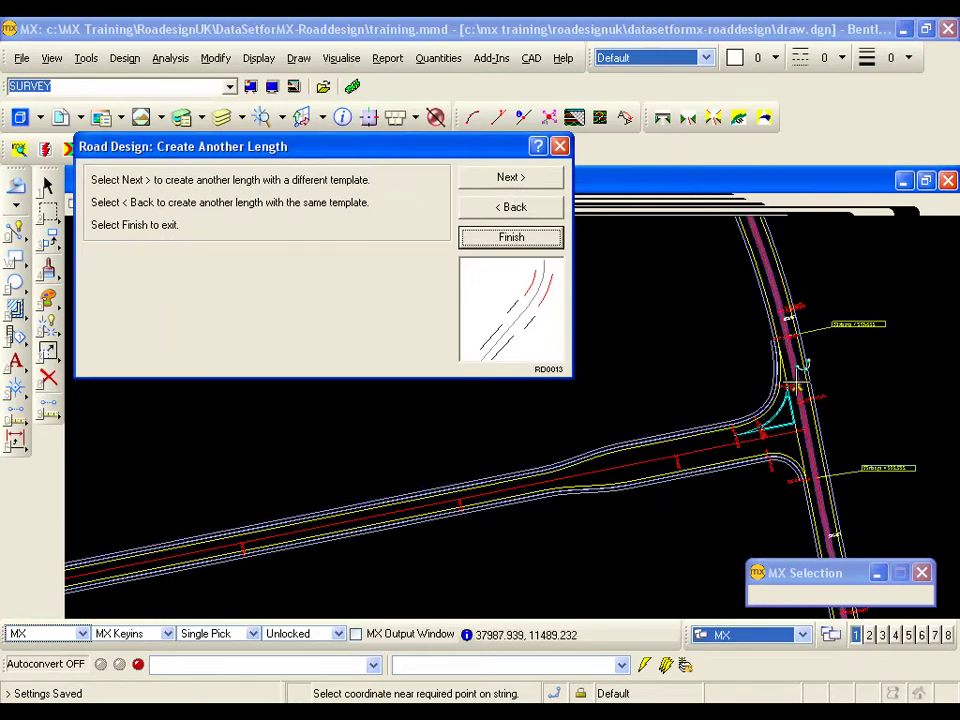
# - Pan and zoom in on the side-road junction, then begin another length
pyautogui.moveTo(797, 386)
pyautogui.mouseDown(button='middle')
pyautogui.moveTo(724, 392)
pyautogui.moveTo(677, 368)
pyautogui.mouseUp(button='middle')
pyautogui.scroll(2, 677, 368)
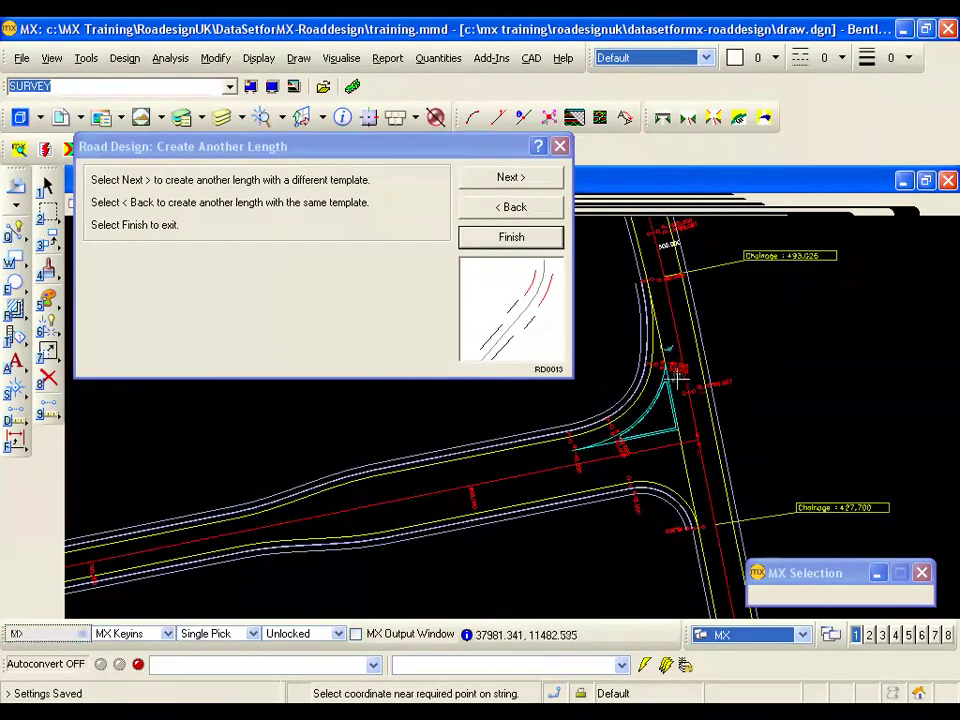
pyautogui.click(484, 180)
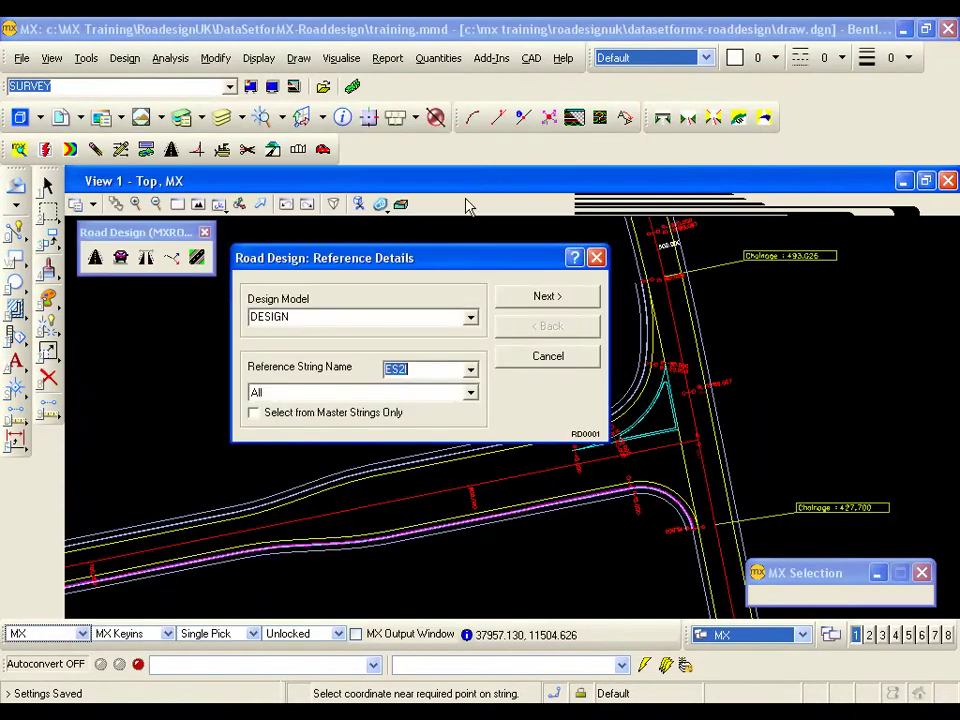
# - Build an MFW Kerb and 1.5m Footway length on the right of ES1I, points 1 to 103
pyautogui.click(698, 318)
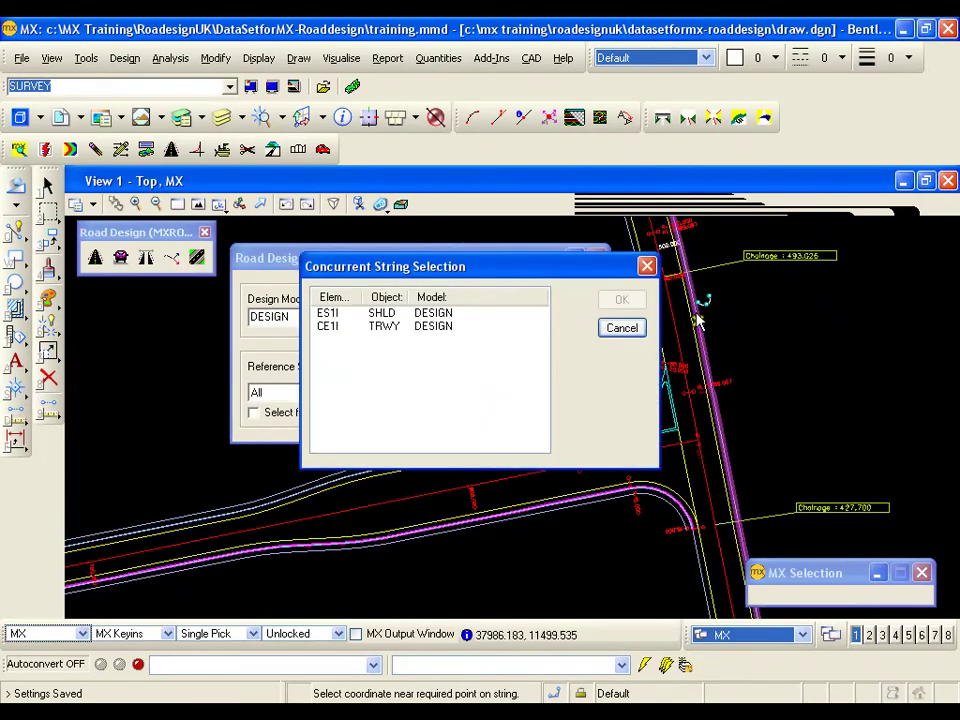
pyautogui.click(330, 313)
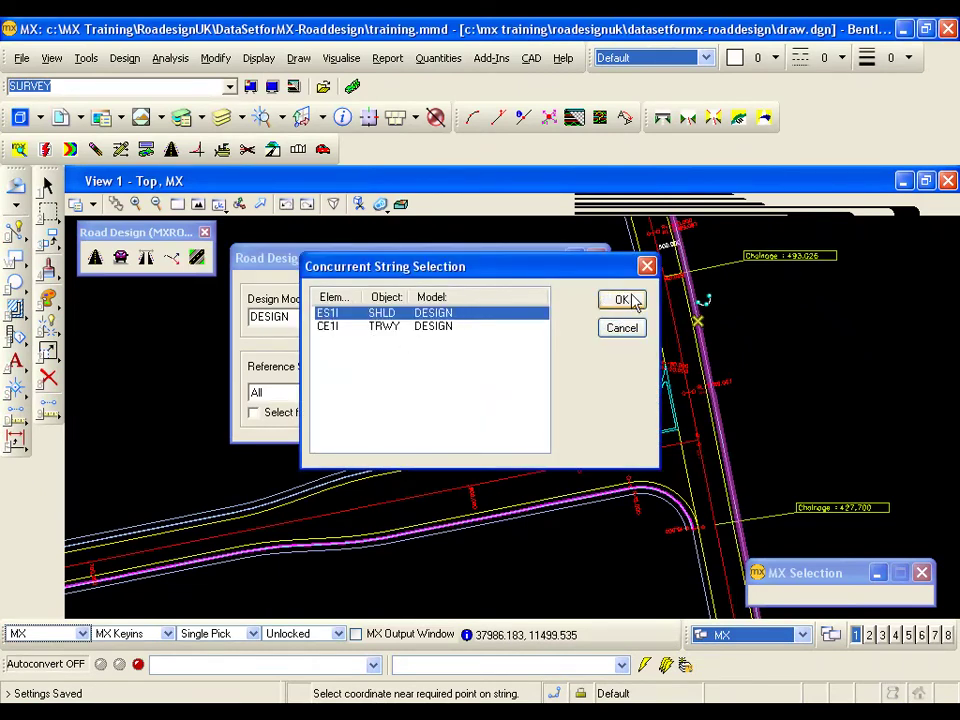
pyautogui.click(622, 300)
pyautogui.click(555, 300)
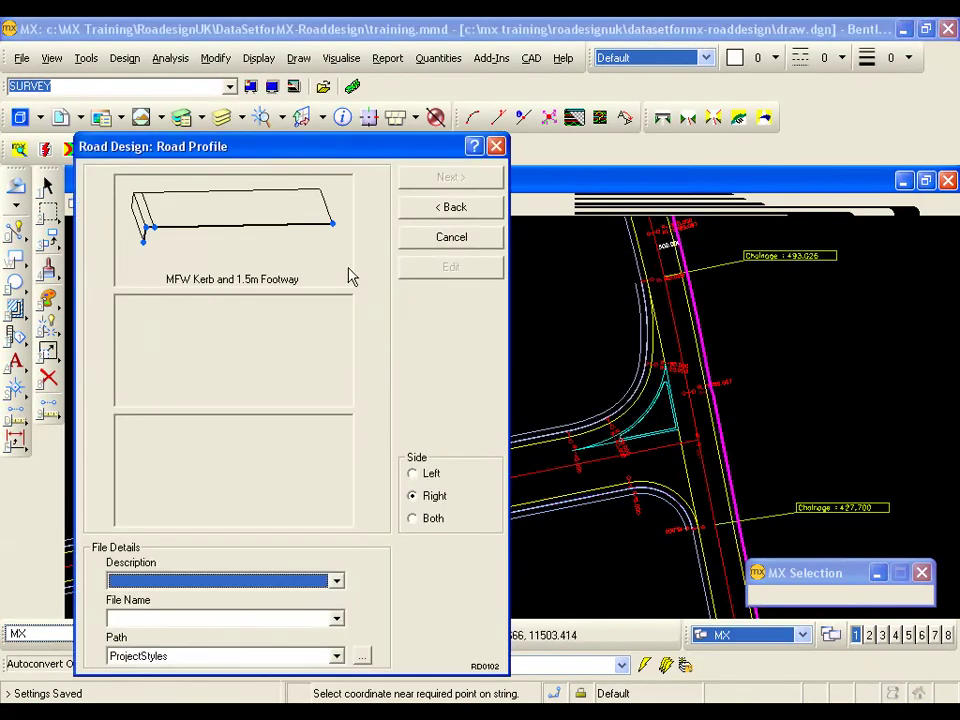
pyautogui.click(330, 236)
pyautogui.click(452, 180)
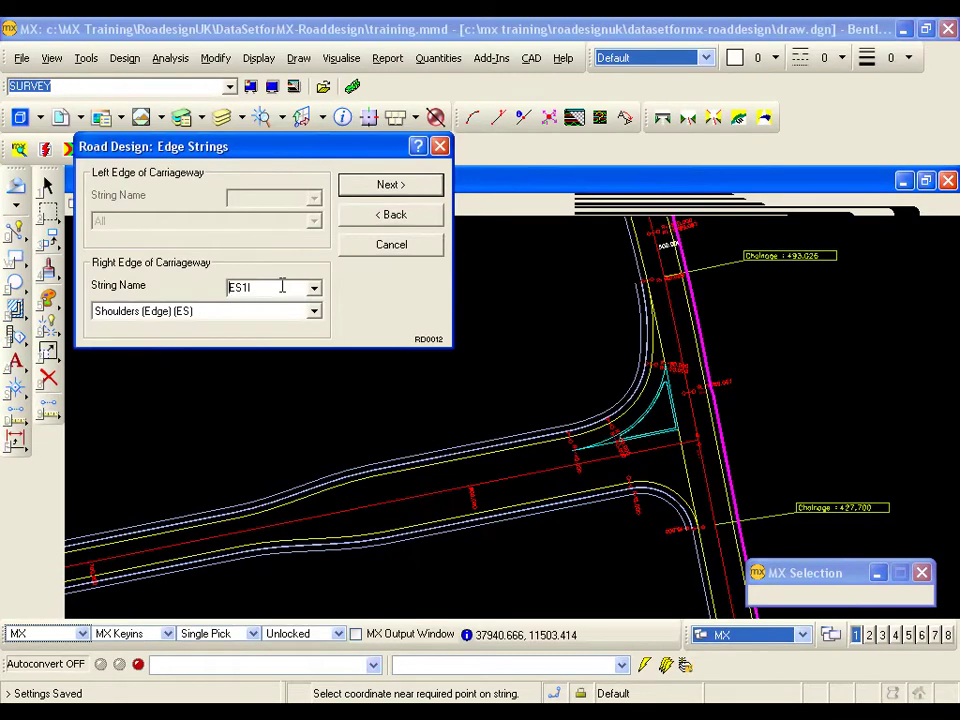
pyautogui.click(366, 190)
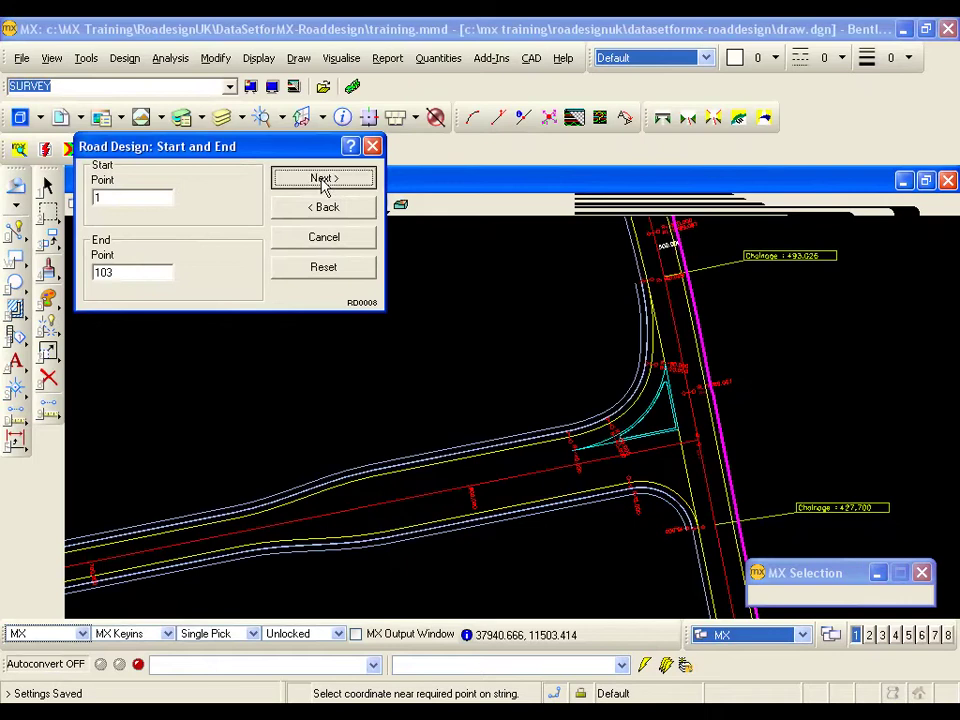
pyautogui.click(323, 178)
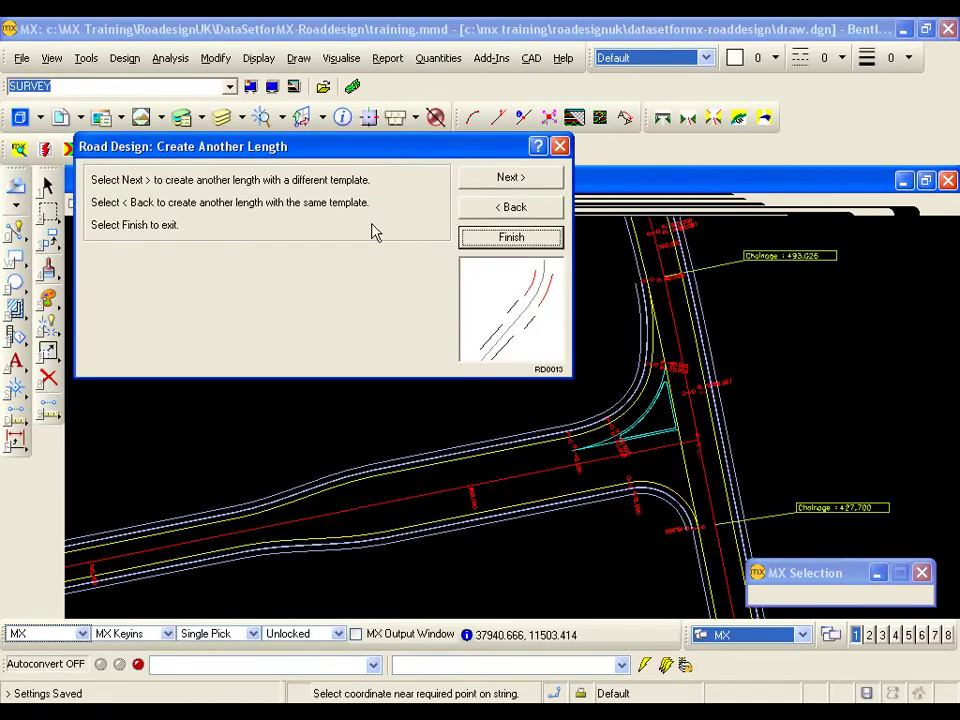
pyautogui.click(507, 184)
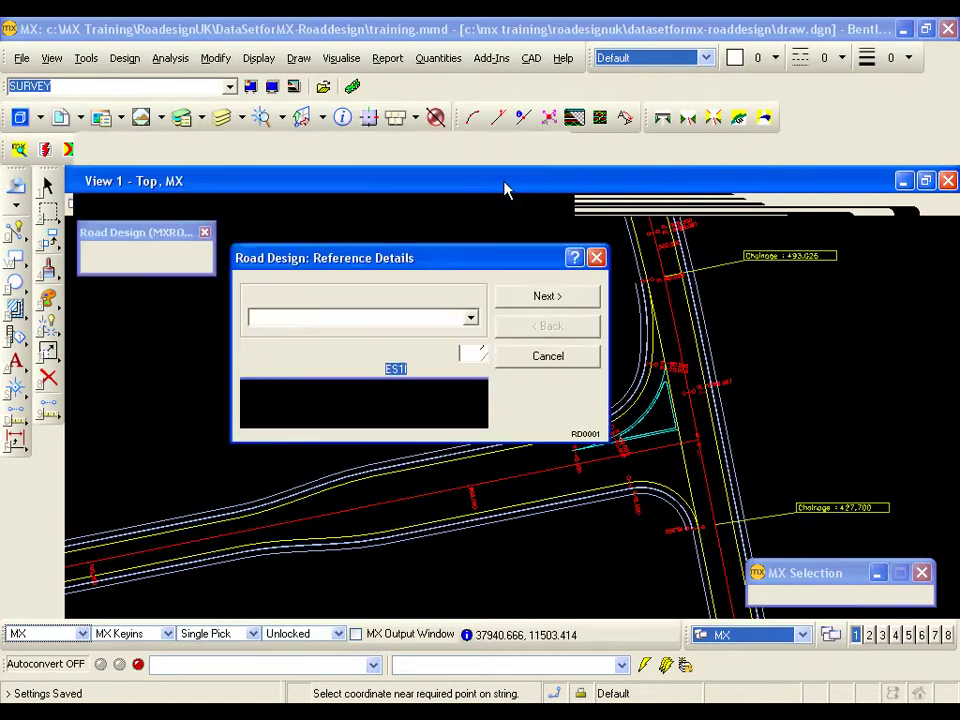
# - Choose west shoulder ES10 with the MFW Kerb and 1.5m Footway template on the left side
pyautogui.click(705, 597)
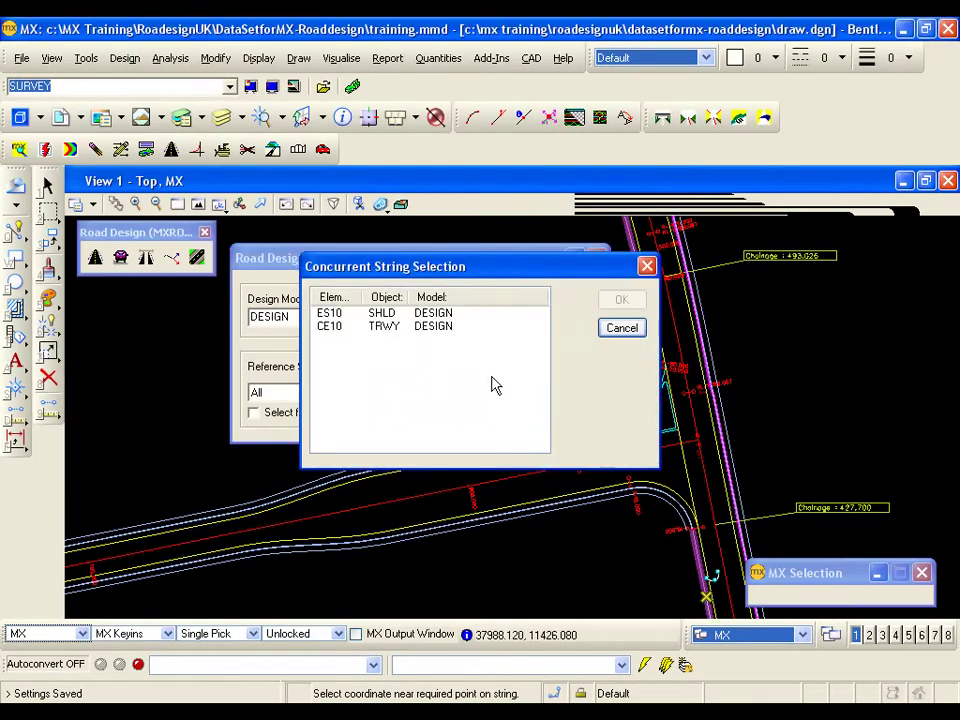
pyautogui.click(381, 316)
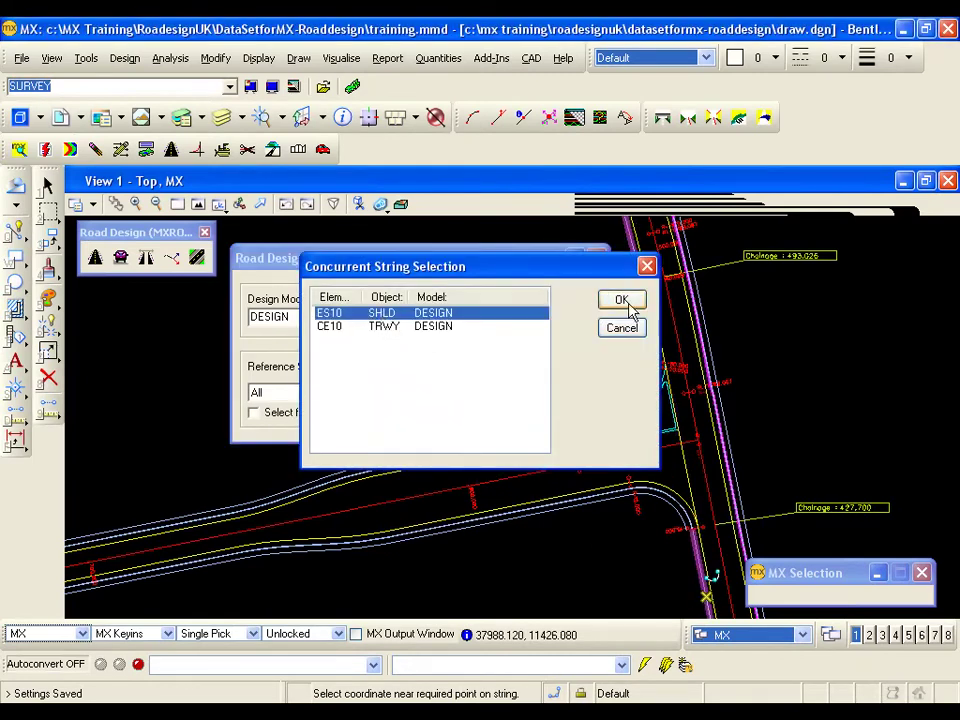
pyautogui.click(626, 303)
pyautogui.click(525, 304)
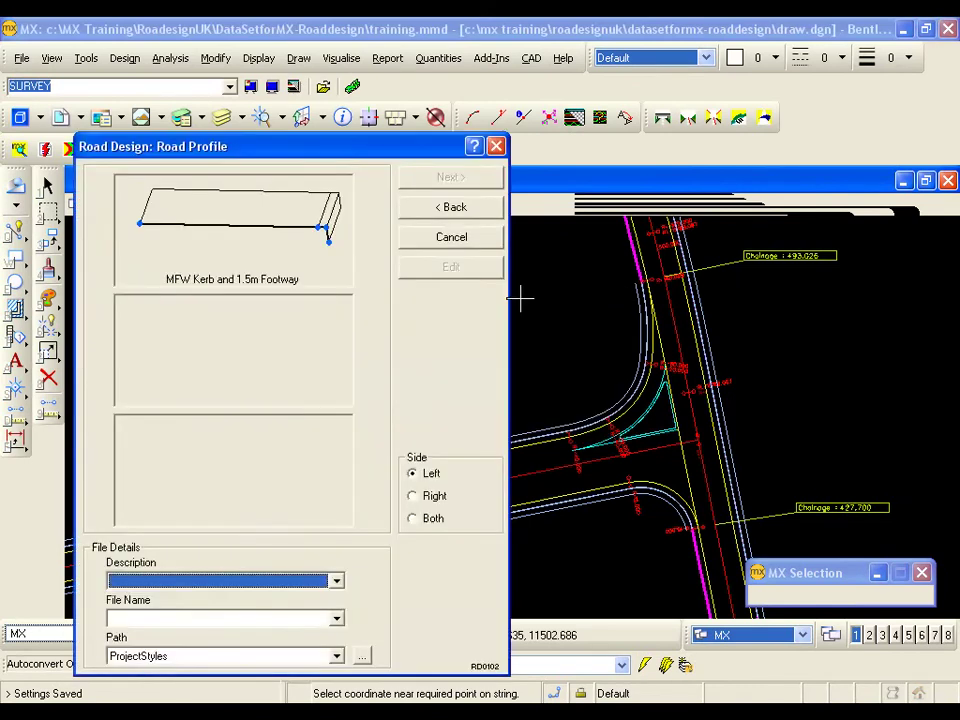
pyautogui.click(311, 251)
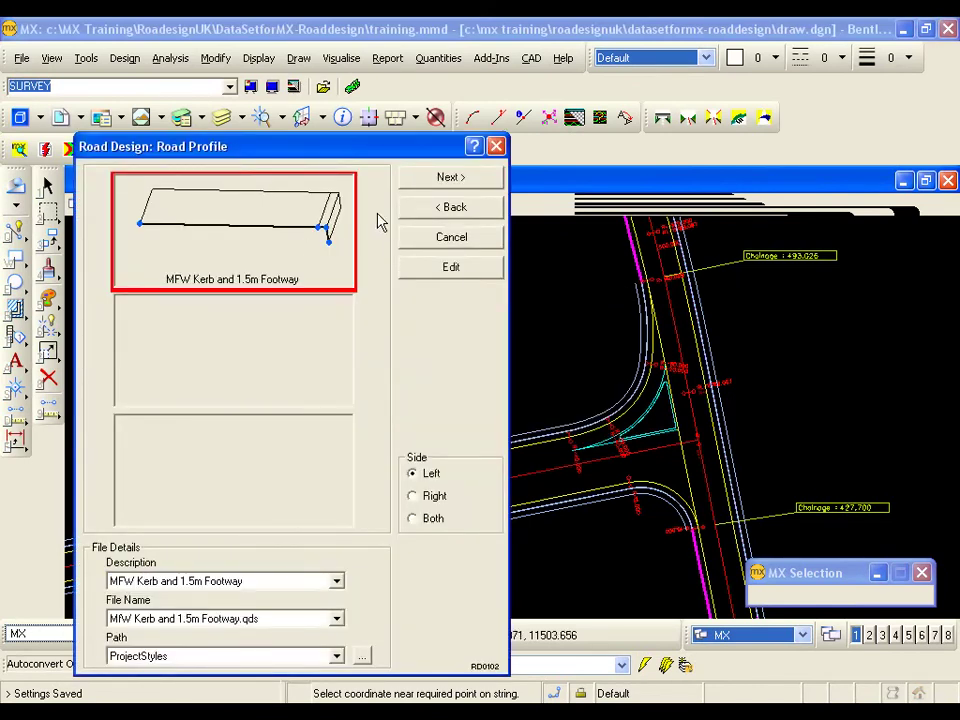
pyautogui.click(461, 185)
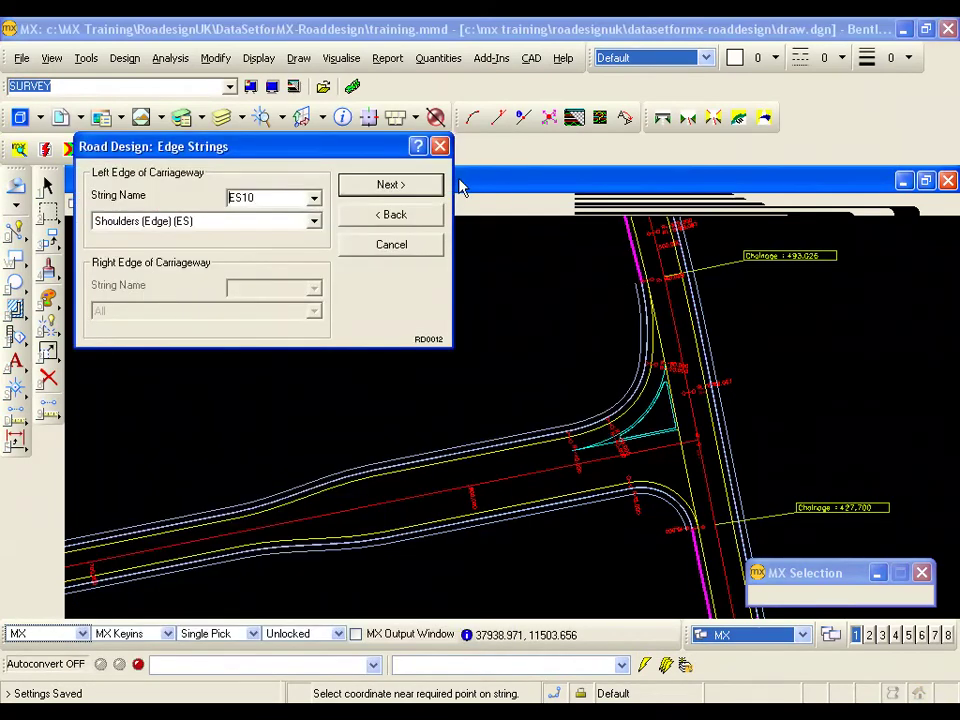
pyautogui.click(378, 190)
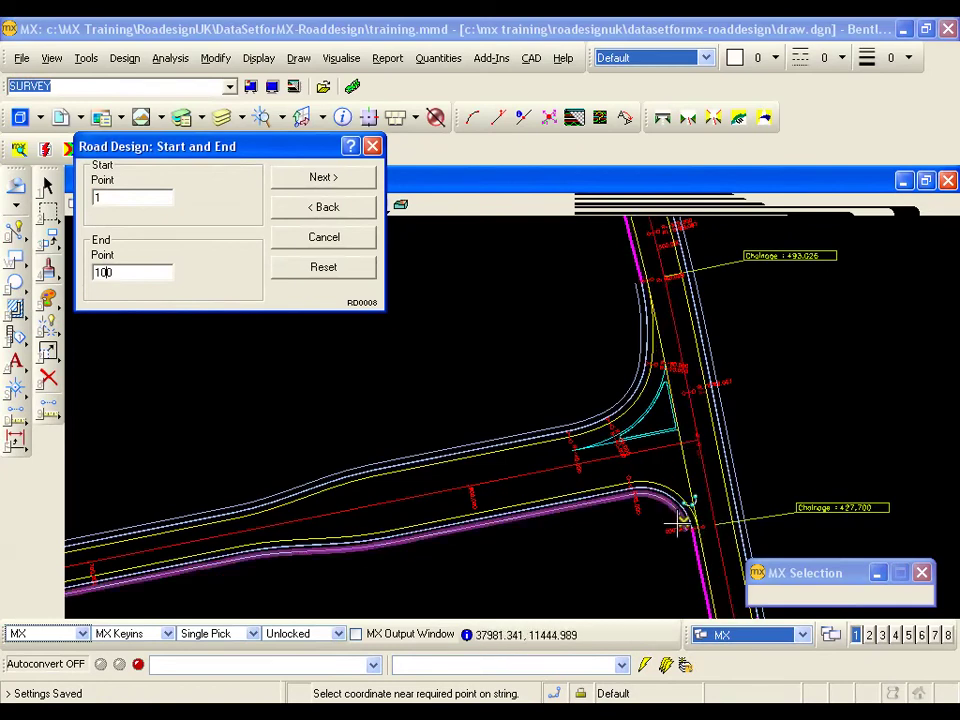
# - End the ES10 length at point 54 by the junction and build it from point 1
pyautogui.moveTo(696, 516); pyautogui.dragTo(662, 492, button='middle')
pyautogui.scroll(2, 660, 490)
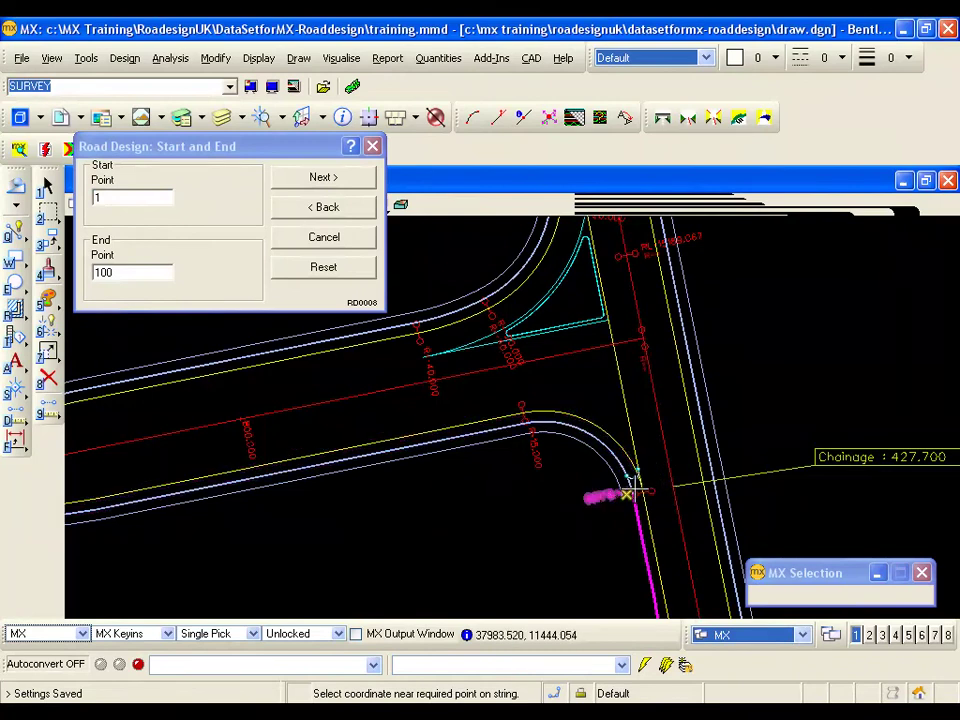
pyautogui.click(633, 493)
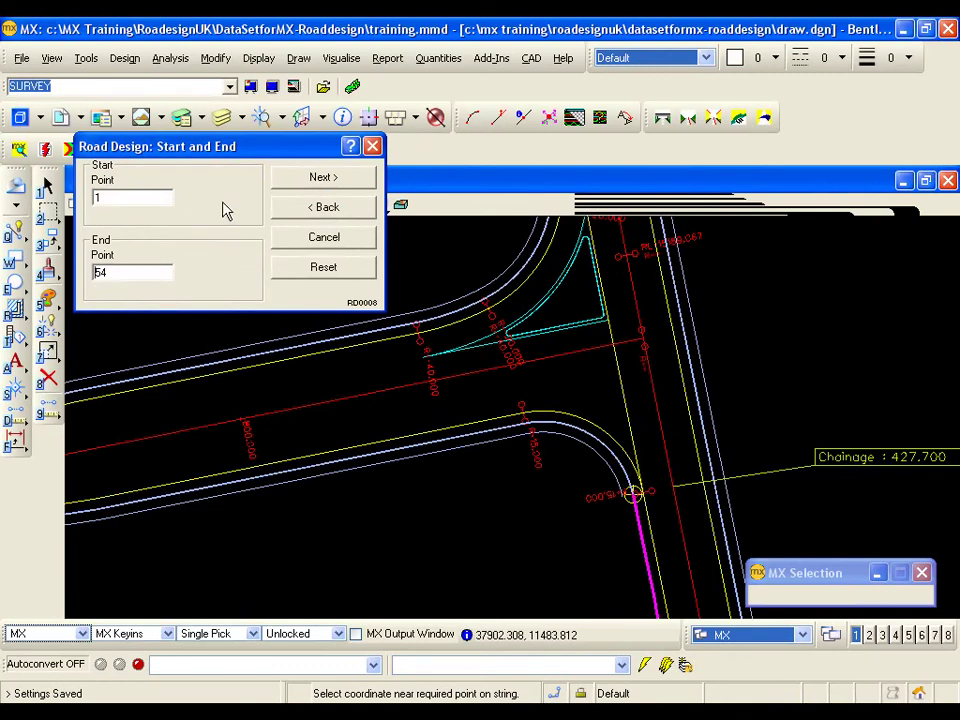
pyautogui.click(301, 186)
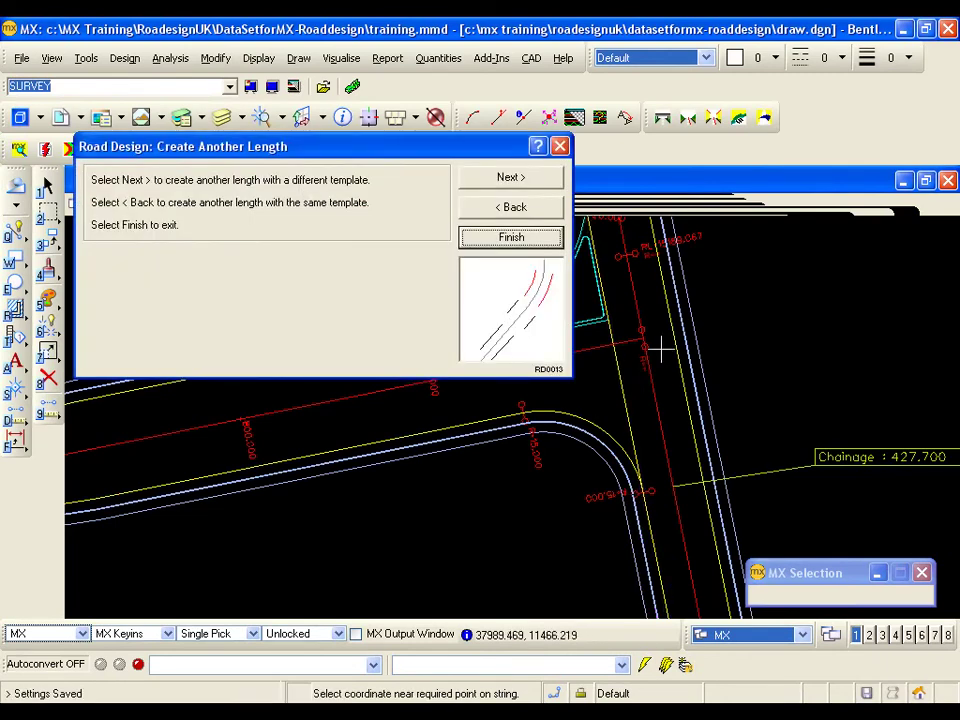
pyautogui.middleClick(640, 300)
# - Add another ES10 kerb and footway length with the same template, from point 55 to 100
pyautogui.moveTo(640, 300)
pyautogui.mouseDown(button='middle')
pyautogui.moveTo(735, 516)
pyautogui.moveTo(700, 343)
pyautogui.moveTo(698, 410)
pyautogui.moveTo(714, 399)
pyautogui.mouseUp(button='middle')
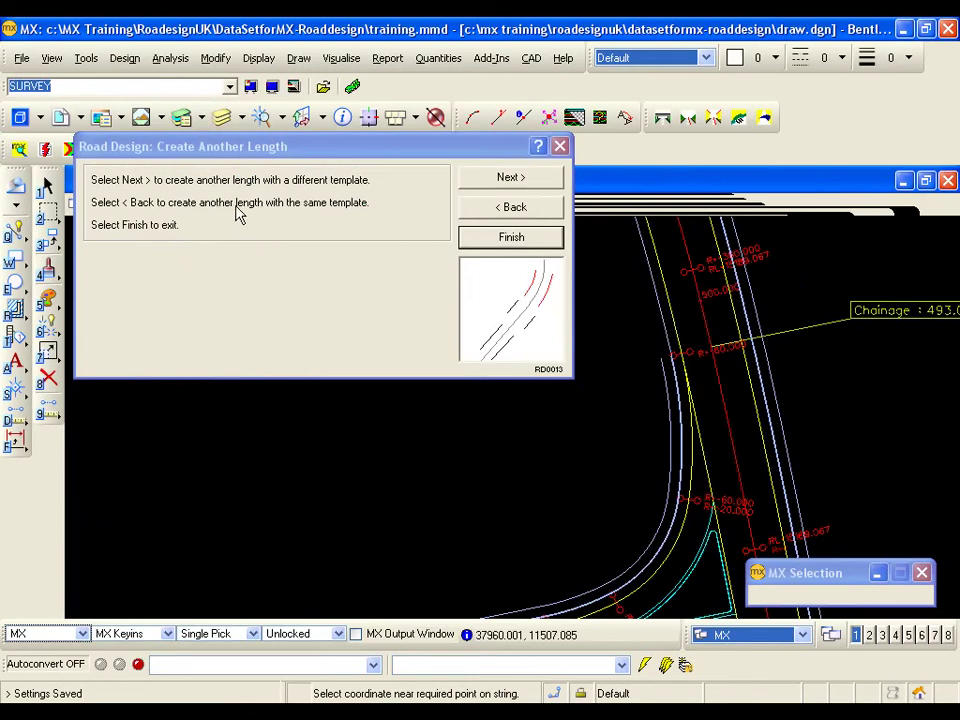
pyautogui.click(484, 212)
pyautogui.click(114, 196)
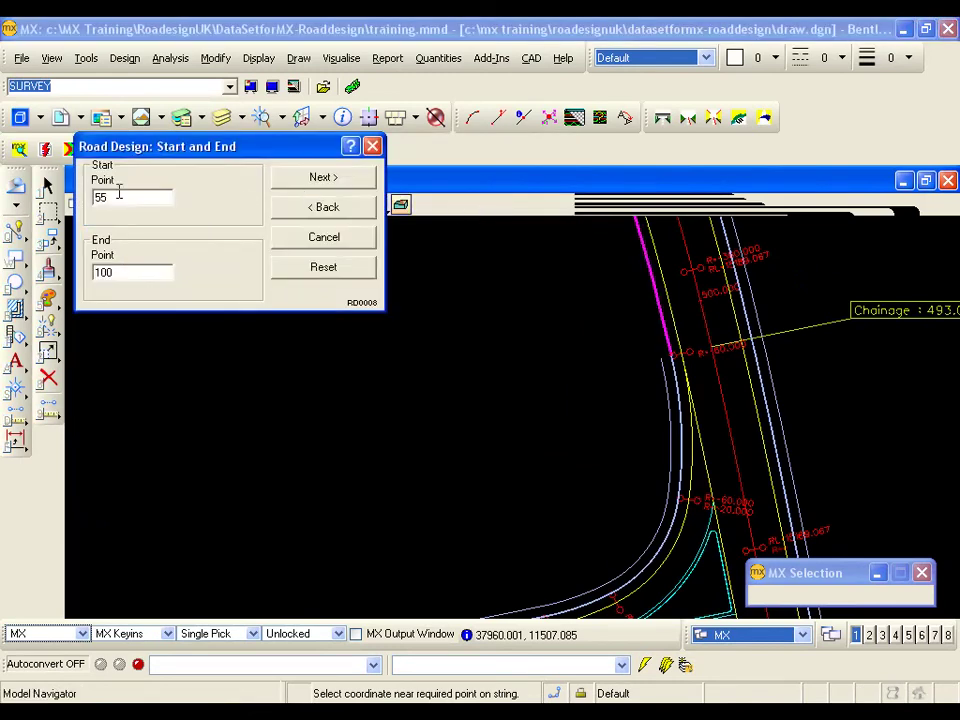
pyautogui.click(672, 354)
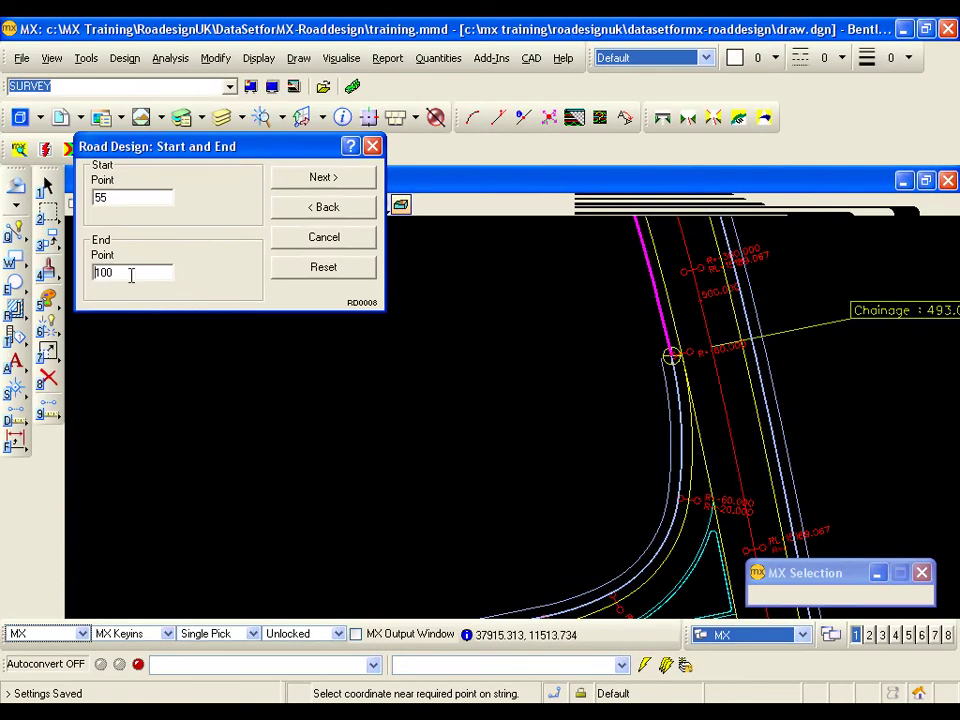
pyautogui.click(324, 178)
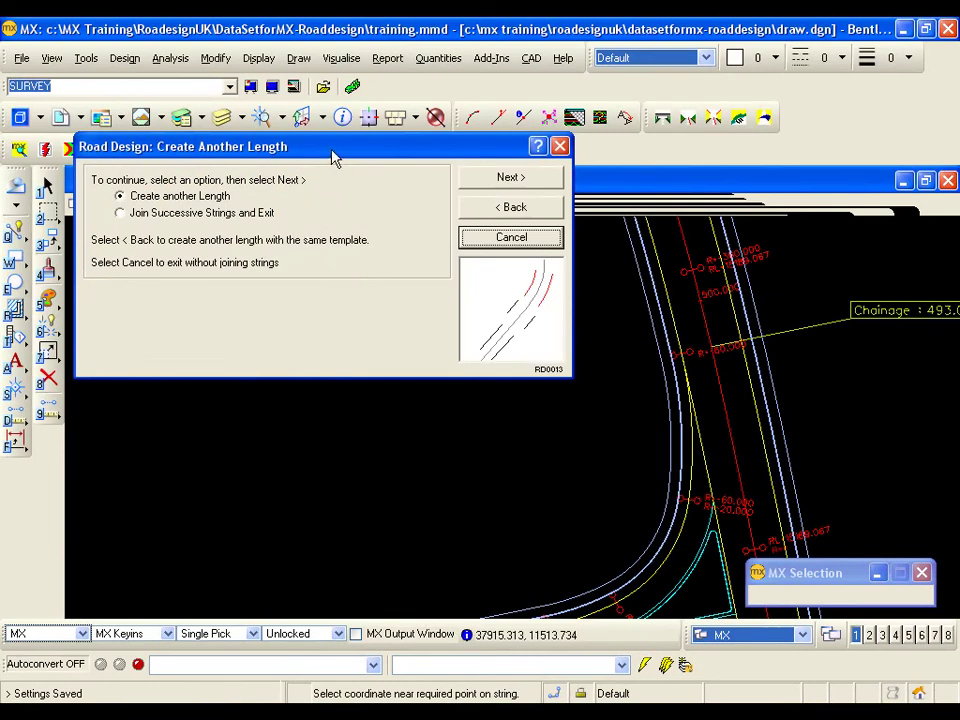
pyautogui.moveTo(335, 158); pyautogui.dragTo(328, 197)
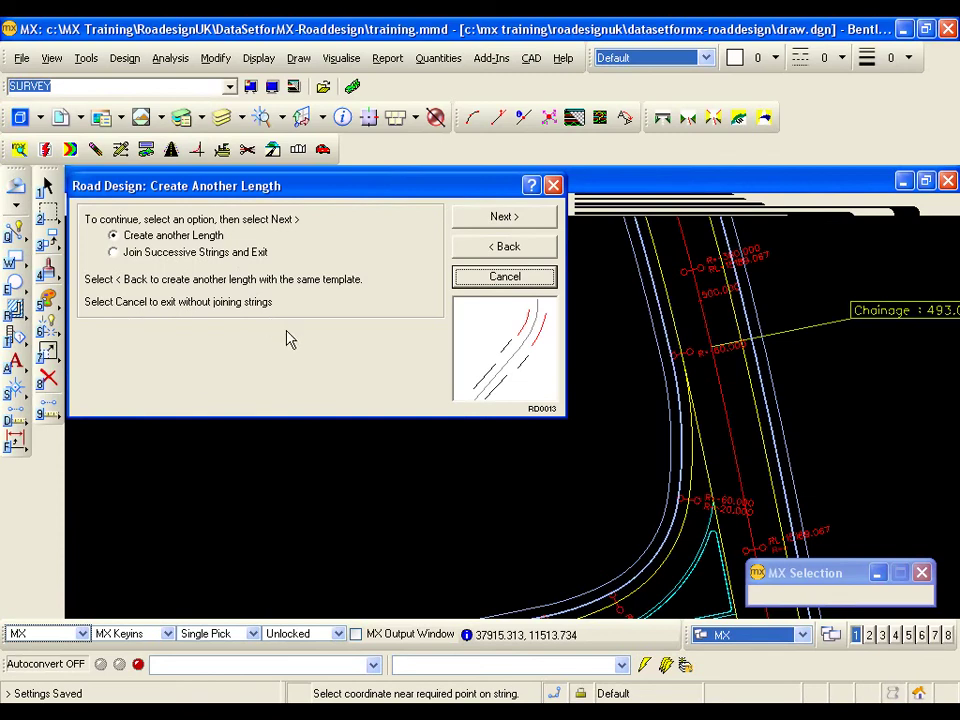
# - Quit the Road Design Wizard without joining strings and check the new kerb and footway strings
pyautogui.moveTo(744, 553)
pyautogui.mouseDown(button='middle')
pyautogui.moveTo(731, 354)
pyautogui.moveTo(720, 439)
pyautogui.mouseUp(button='middle')
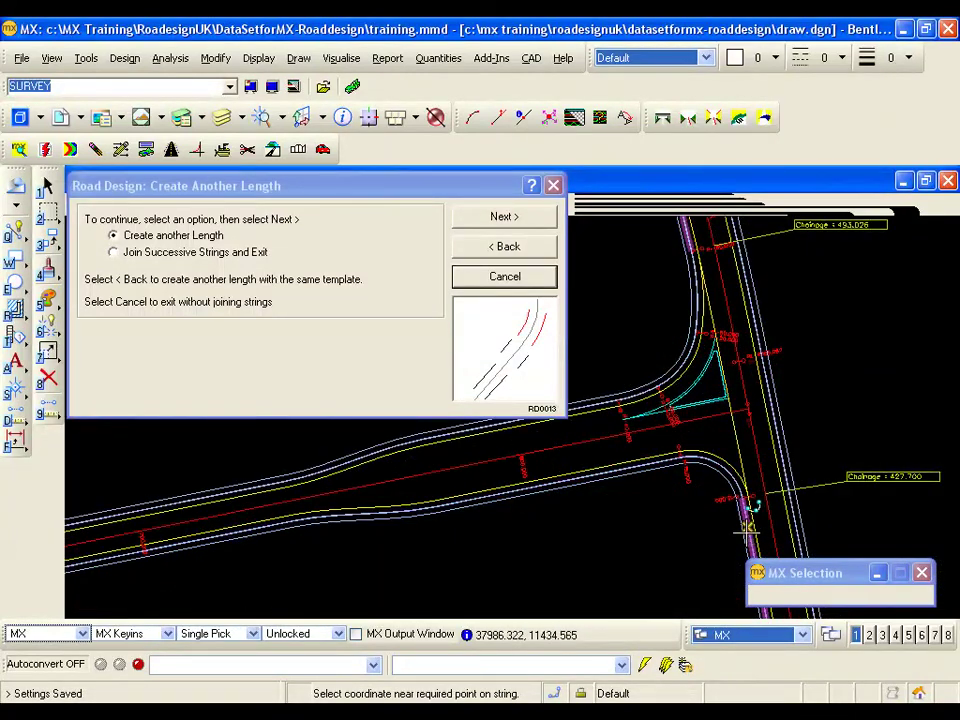
pyautogui.click(731, 410)
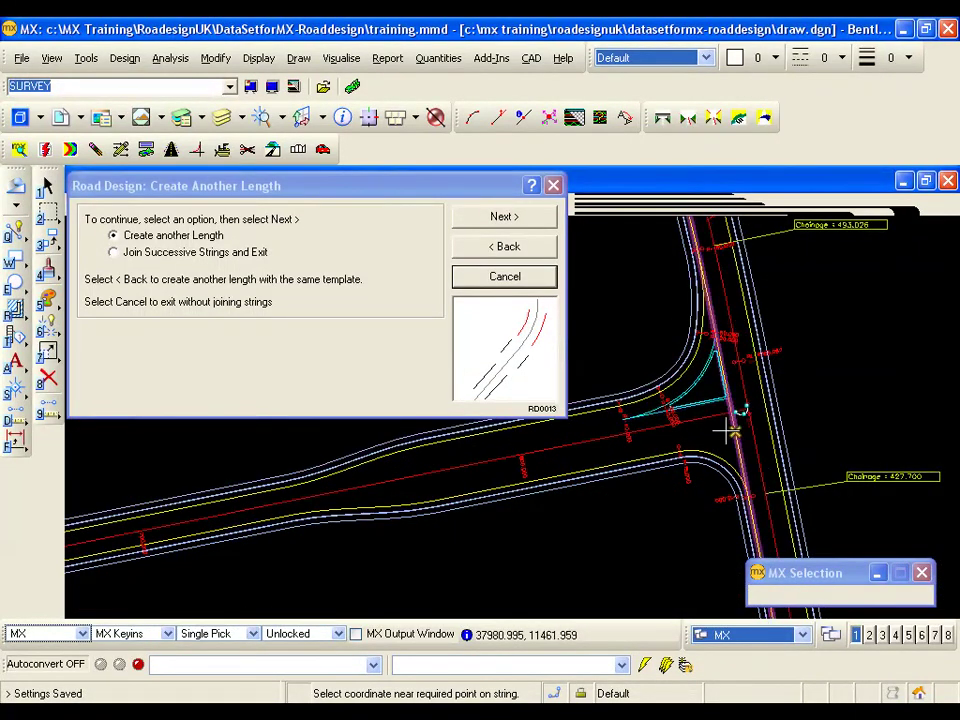
pyautogui.click(506, 278)
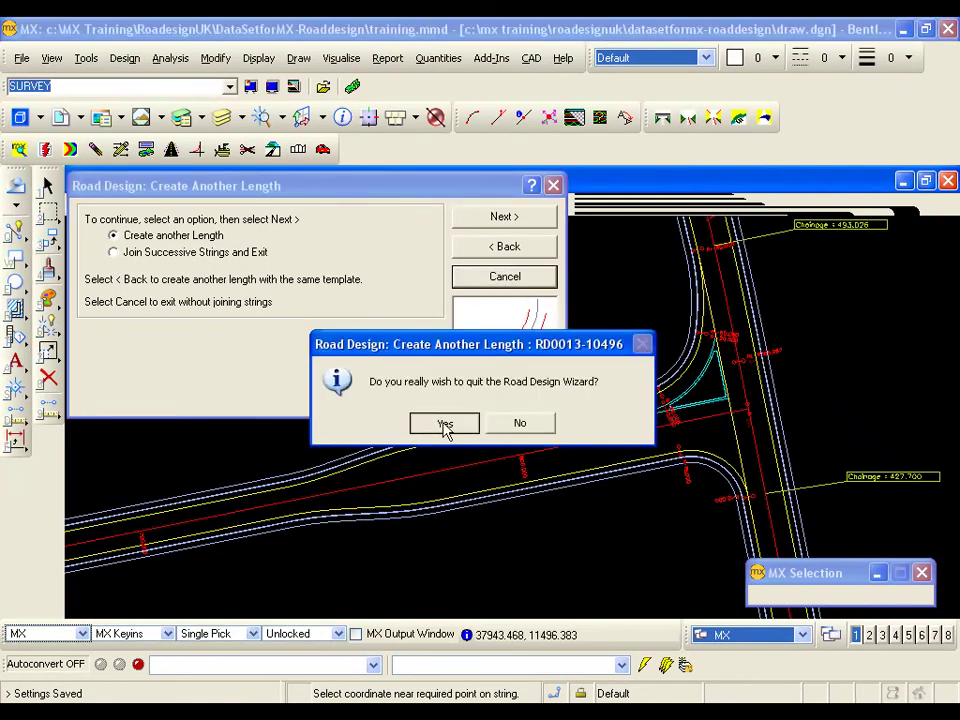
pyautogui.click(444, 424)
pyautogui.moveTo(645, 470)
pyautogui.mouseDown(button='middle')
pyautogui.moveTo(429, 439)
pyautogui.moveTo(431, 471)
pyautogui.mouseUp(button='middle')
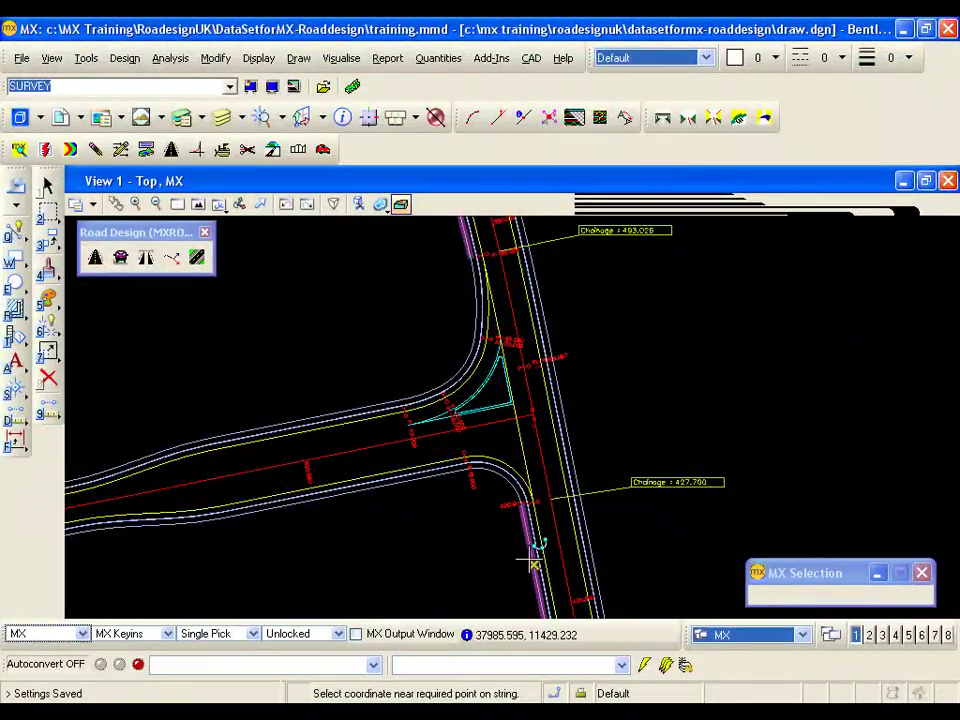